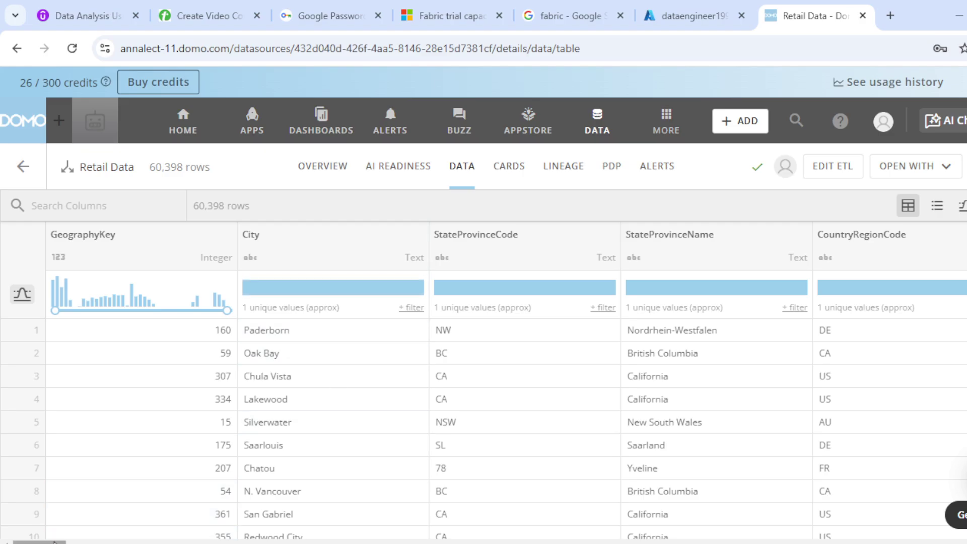
Step: Show the schema of the Retail Data dataset and review its column names and data types from GeographyKey down to the product columns
left_click_drag(39, 542, 59, 542)
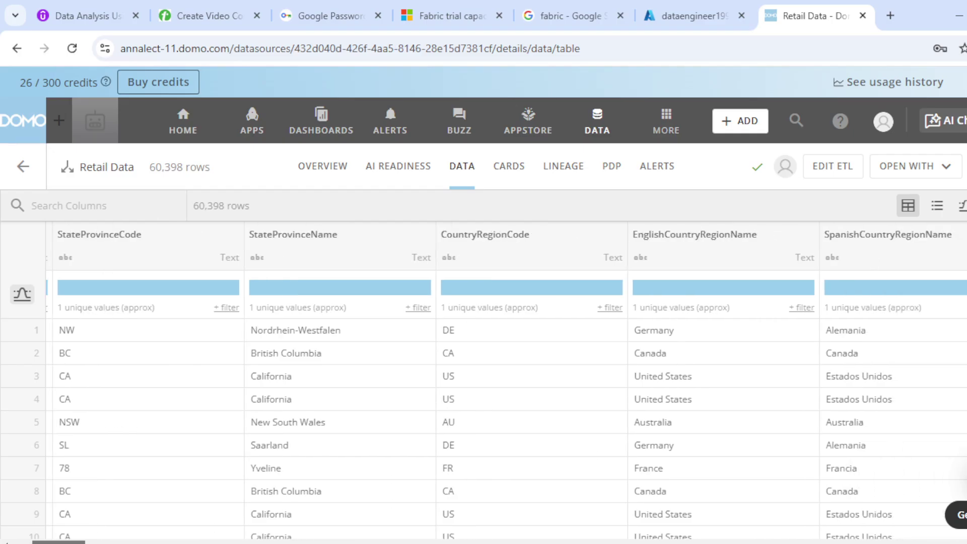
left_click(938, 208)
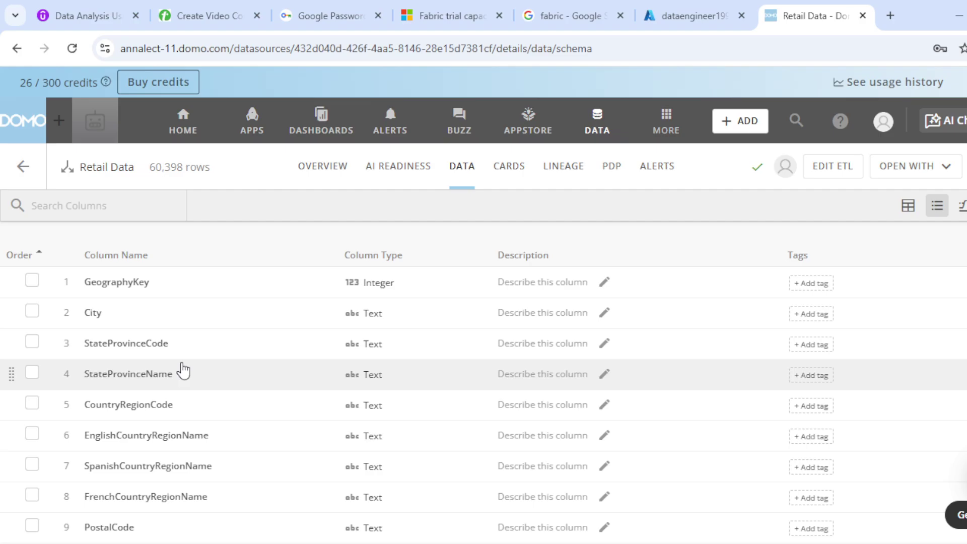
scroll(183, 371, "down", 5)
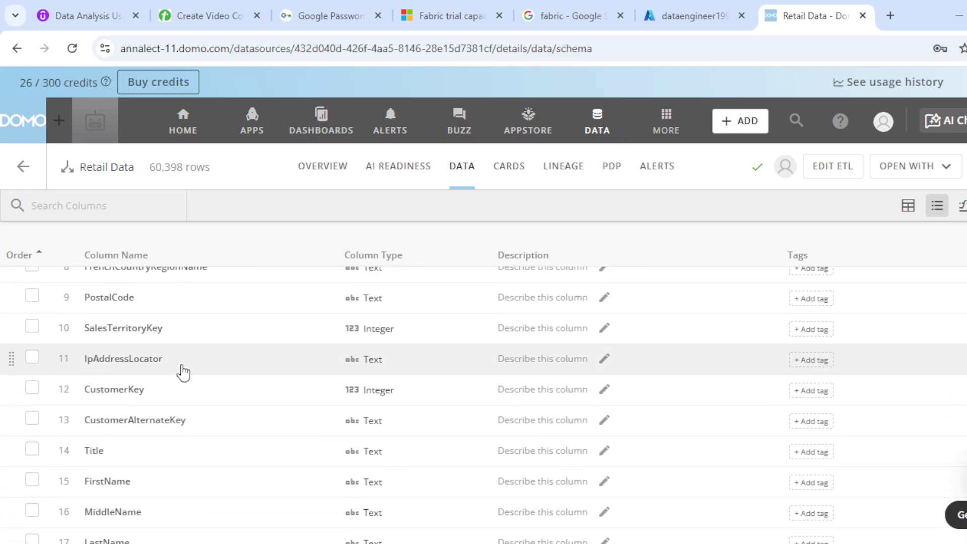
scroll(182, 371, "down", 3)
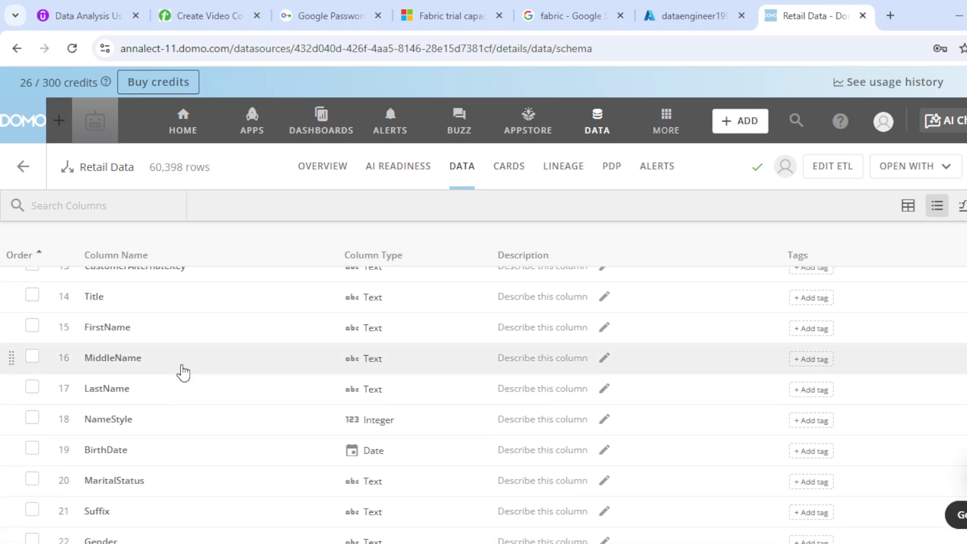
scroll(183, 372, "down", 2)
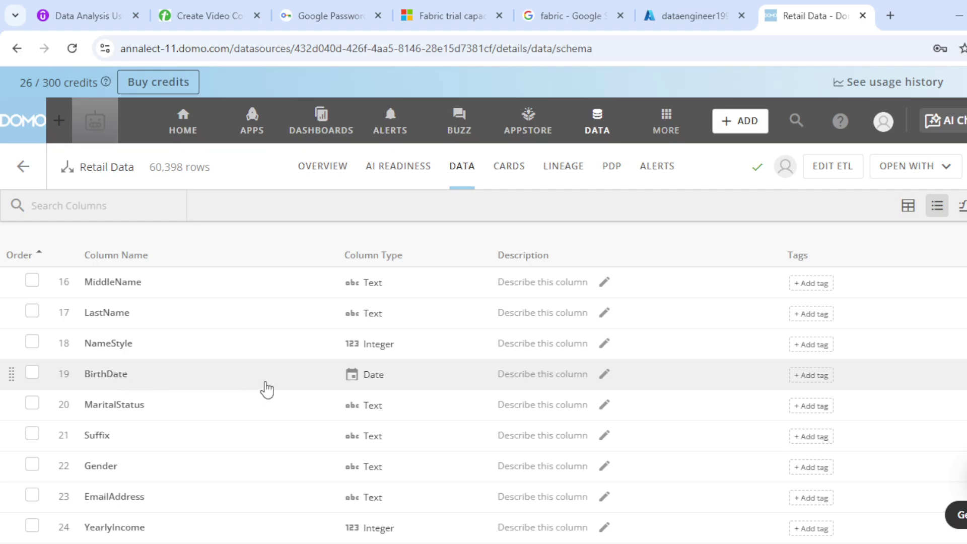
scroll(148, 354, "down", 3)
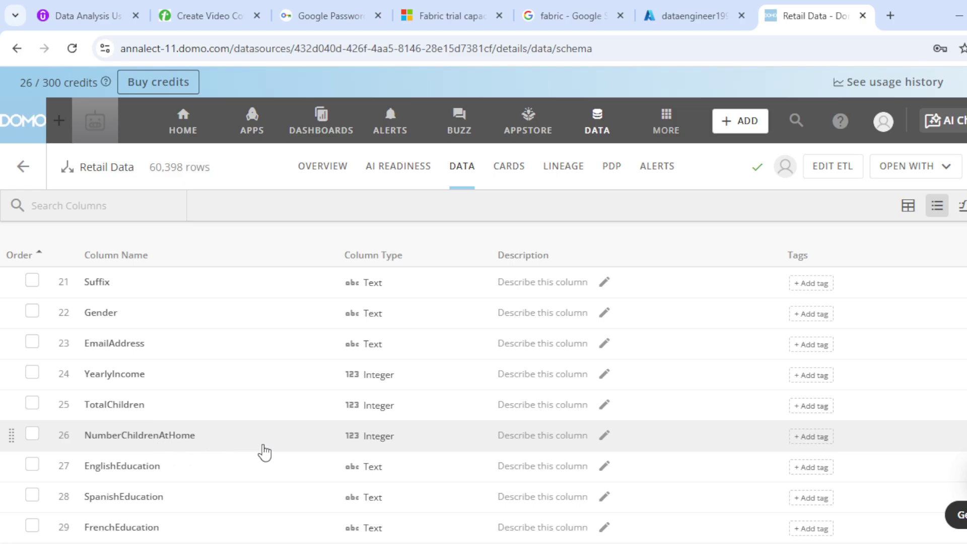
scroll(217, 448, "down", 2)
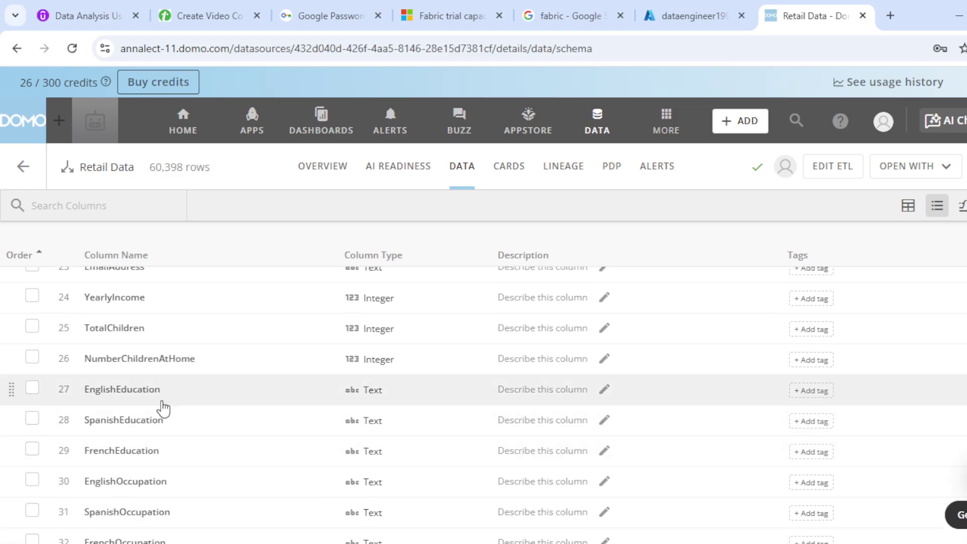
scroll(161, 406, "down", 2)
scroll(277, 451, "down", 2)
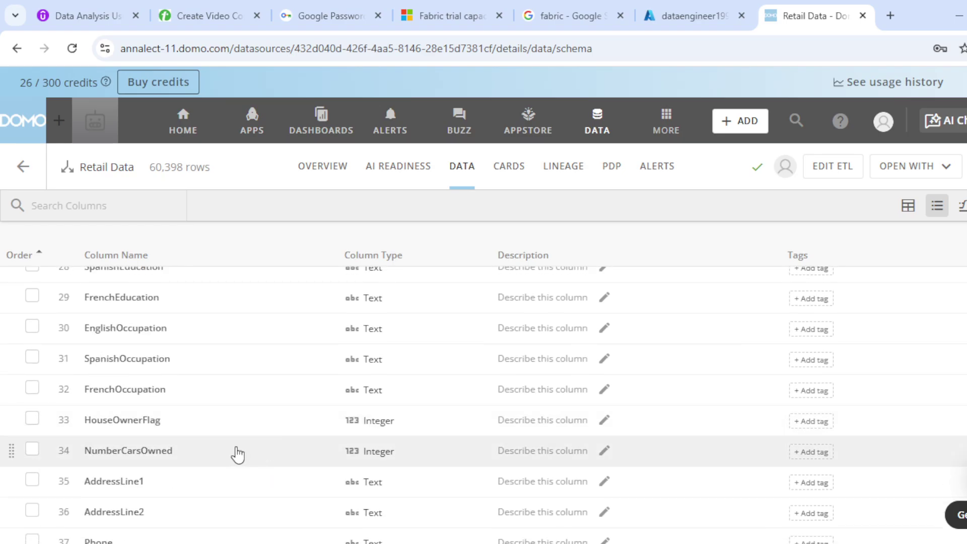
scroll(233, 451, "down", 4)
scroll(234, 453, "down", 2)
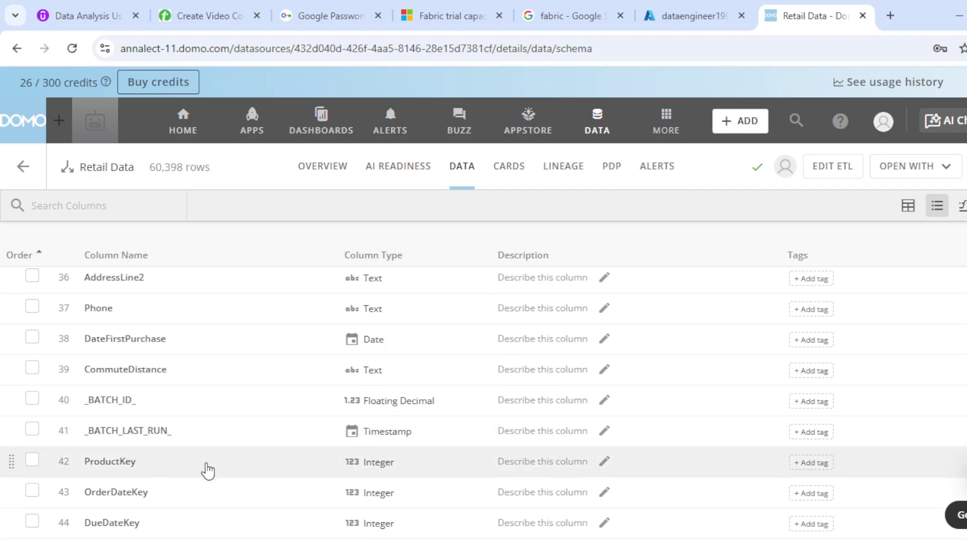
scroll(202, 459, "down", 2)
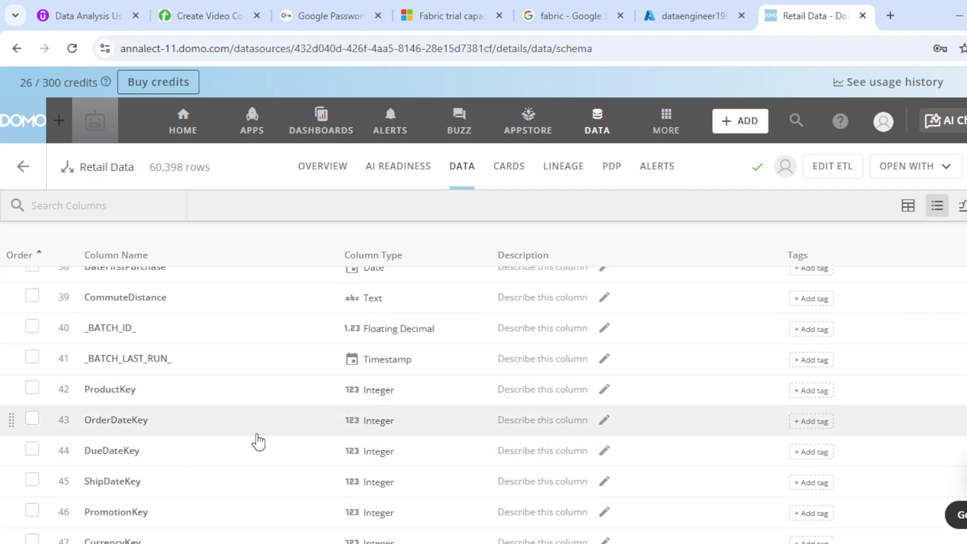
scroll(227, 429, "down", 2)
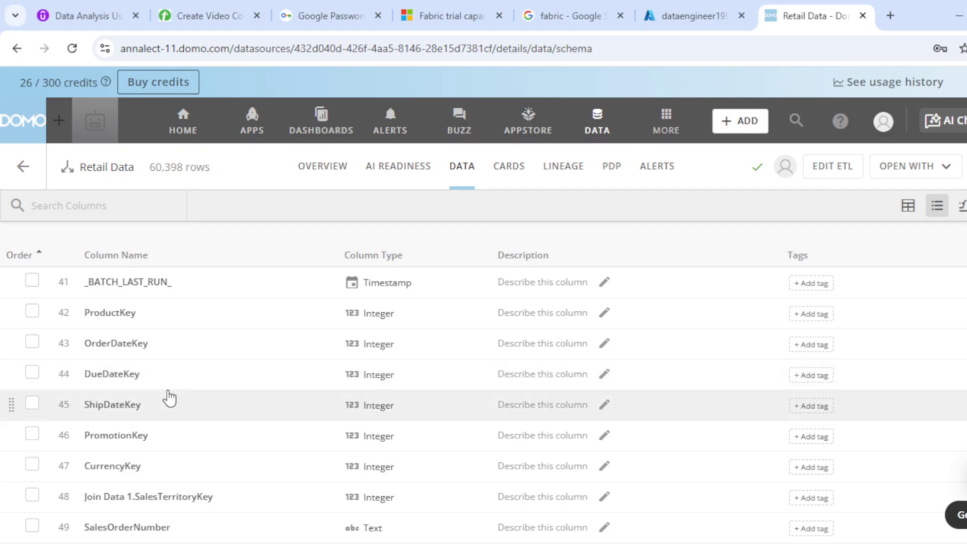
scroll(181, 413, "down", 2)
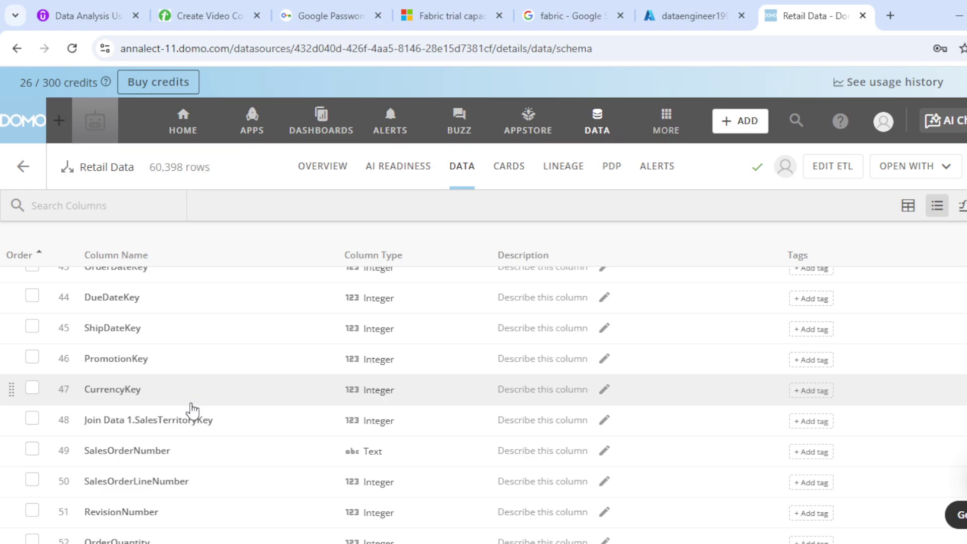
scroll(193, 408, "down", 6)
scroll(185, 419, "down", 2)
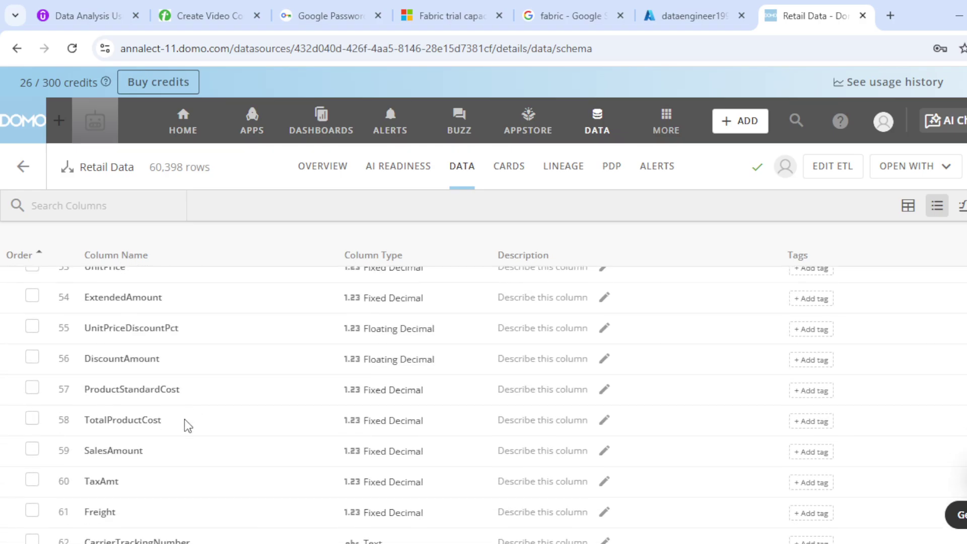
scroll(184, 420, "down", 2)
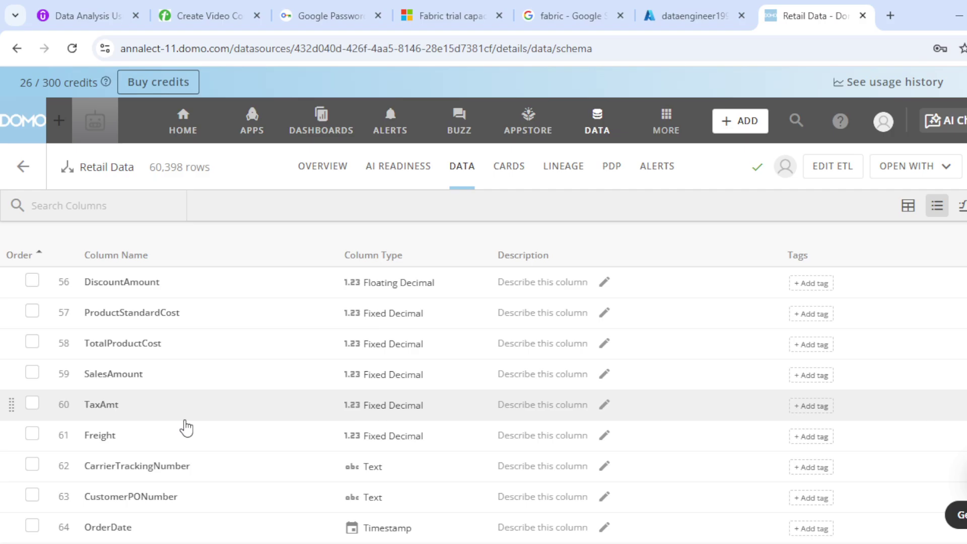
scroll(185, 426, "down", 2)
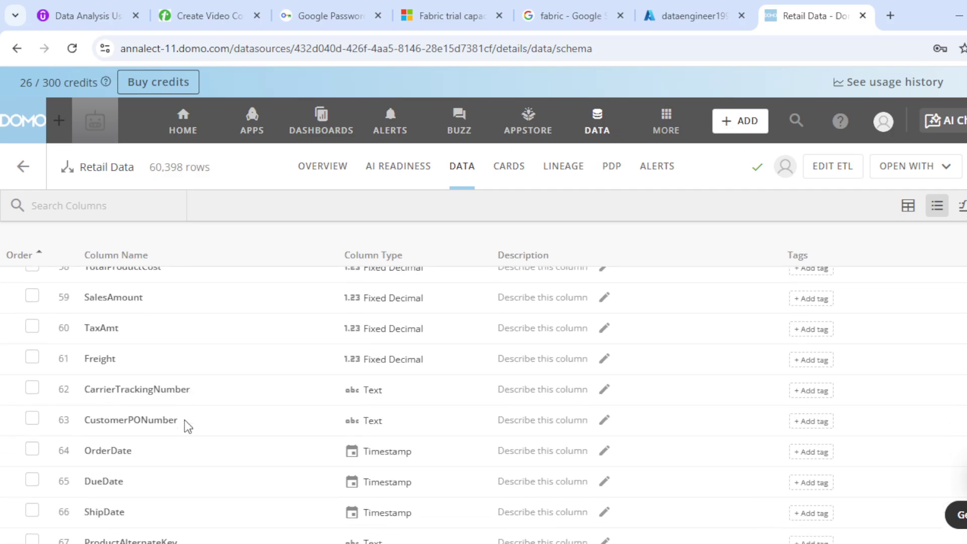
scroll(177, 447, "down", 2)
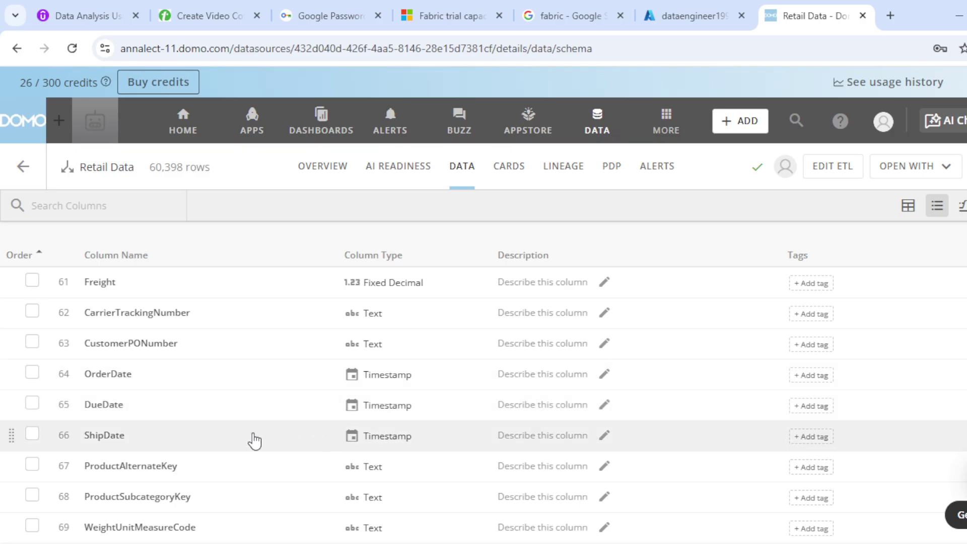
scroll(202, 444, "down", 1)
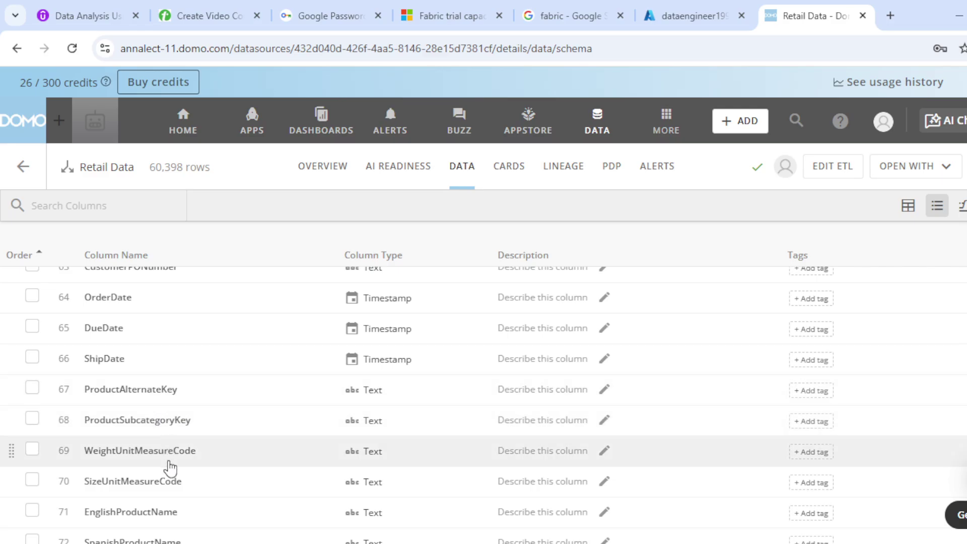
scroll(170, 469, "down", 1)
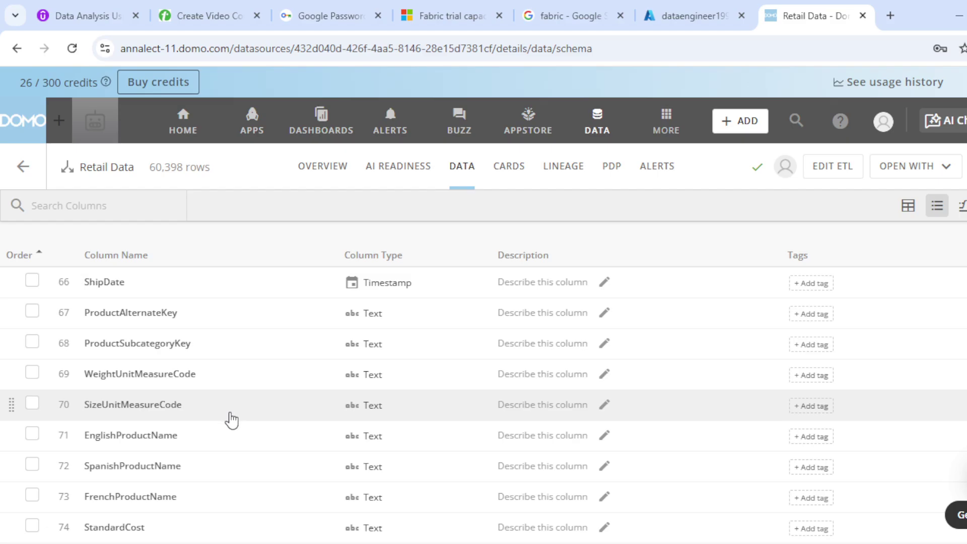
scroll(232, 420, "down", 5)
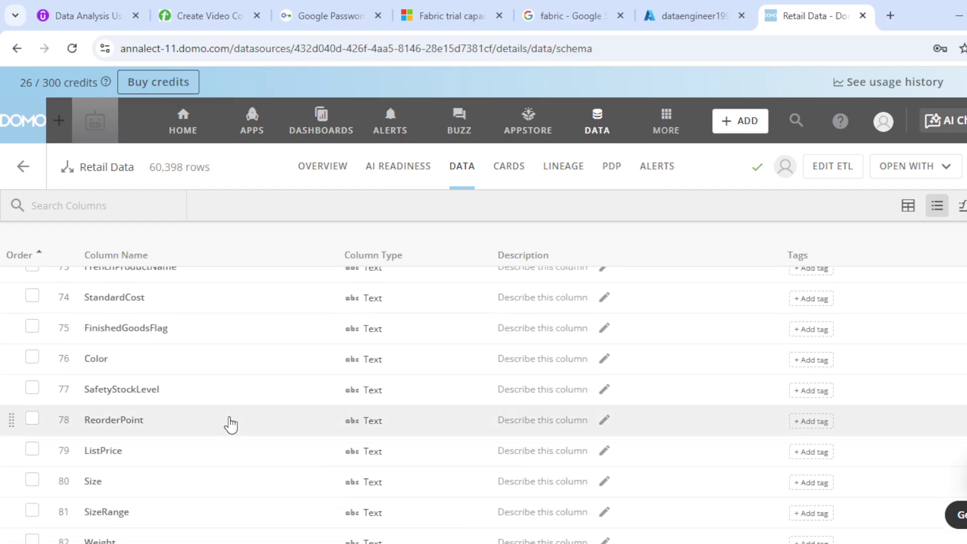
scroll(232, 423, "down", 3)
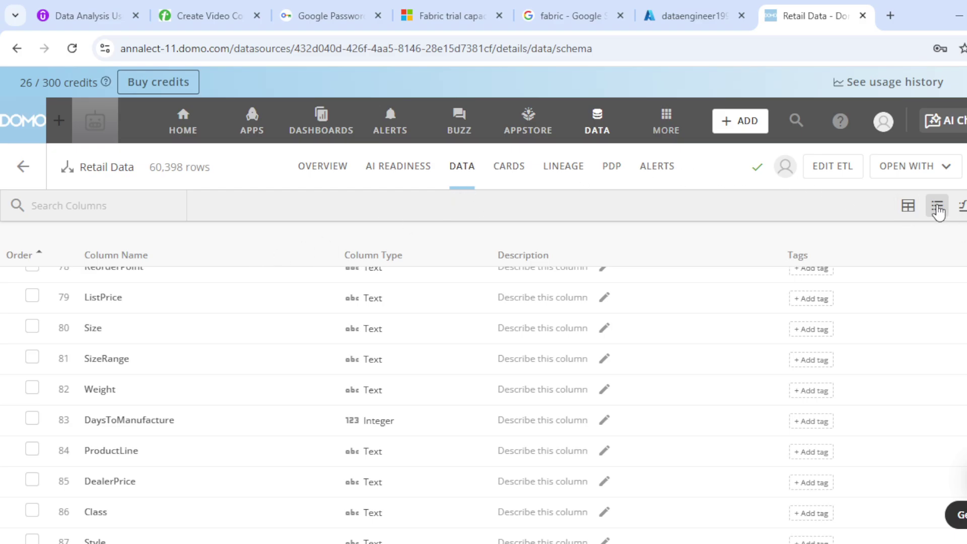
Step: Return to the table view and examine the sample values across the customer, order date, product and description columns
left_click(908, 207)
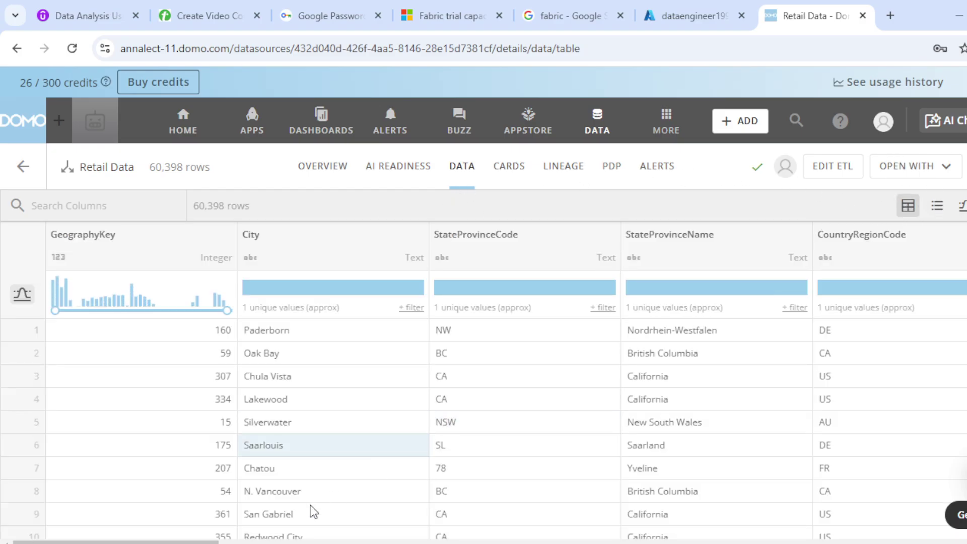
left_click_drag(172, 541, 582, 542)
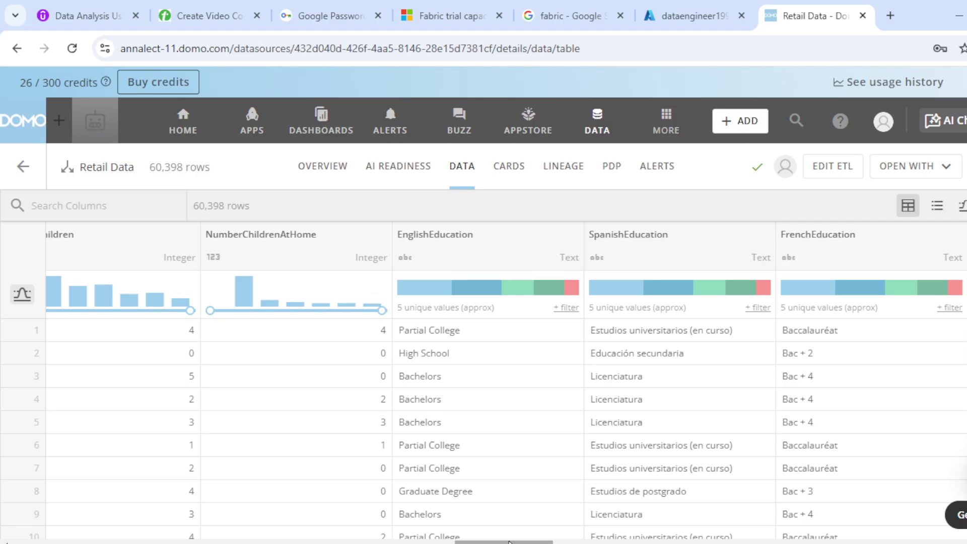
left_click_drag(509, 542, 543, 541)
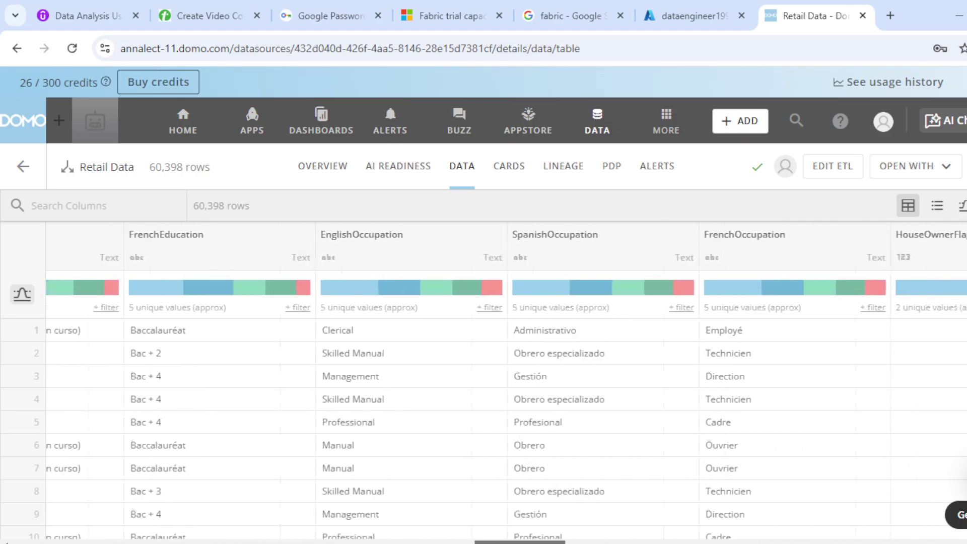
left_click_drag(542, 542, 742, 542)
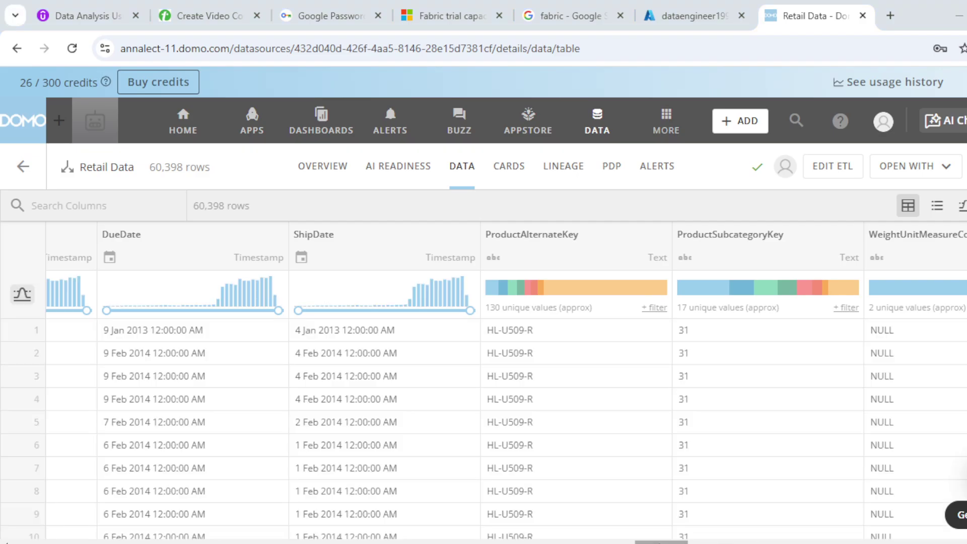
left_click_drag(661, 541, 898, 542)
scroll(564, 383, "left", 15)
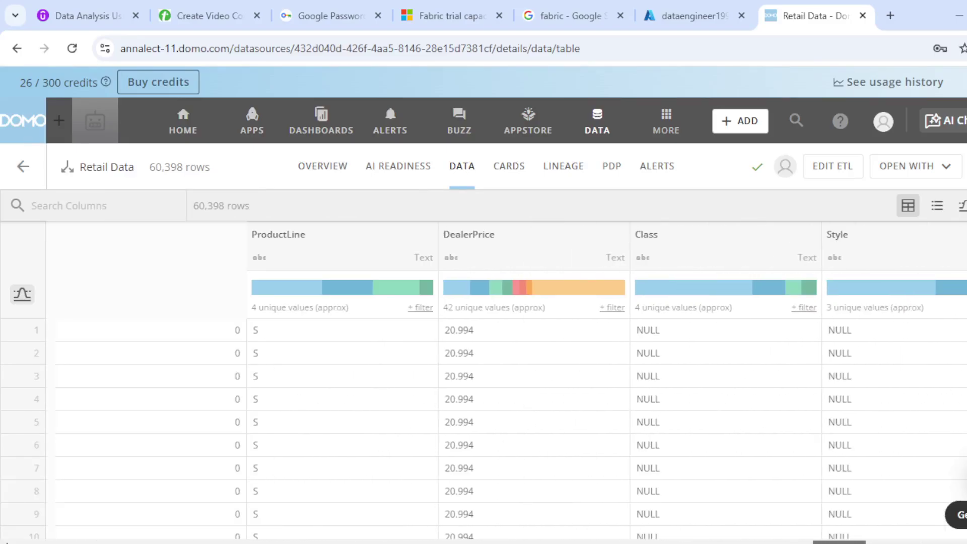
scroll(504, 383, "left", 5)
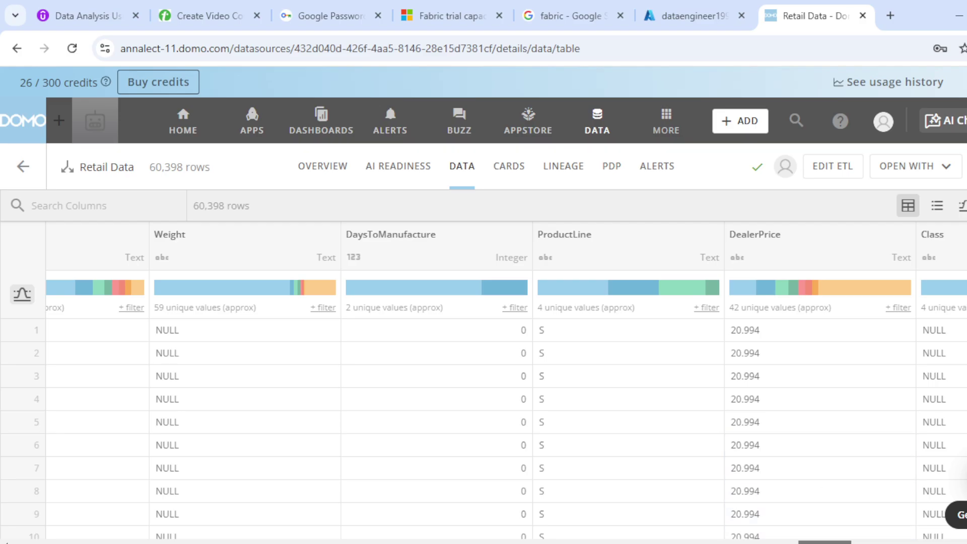
scroll(504, 383, "left", 10)
scroll(504, 383, "right", 10)
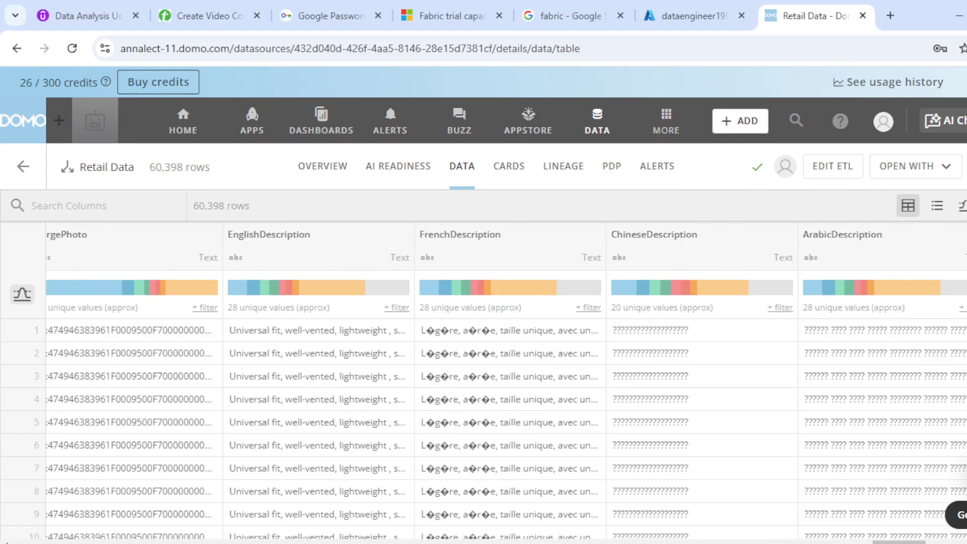
Step: Switch to the Domo presentation in PowerPoint and add the line "Deal_price= round 2 digit" below the Data Transformation Planning heading
left_click(725, 486)
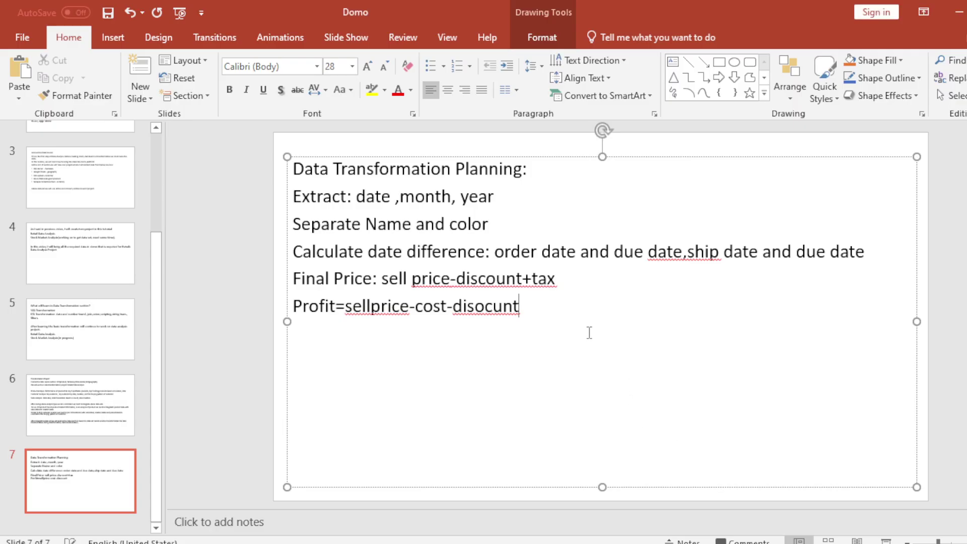
left_click(565, 167)
key("Return")
type("Dea")
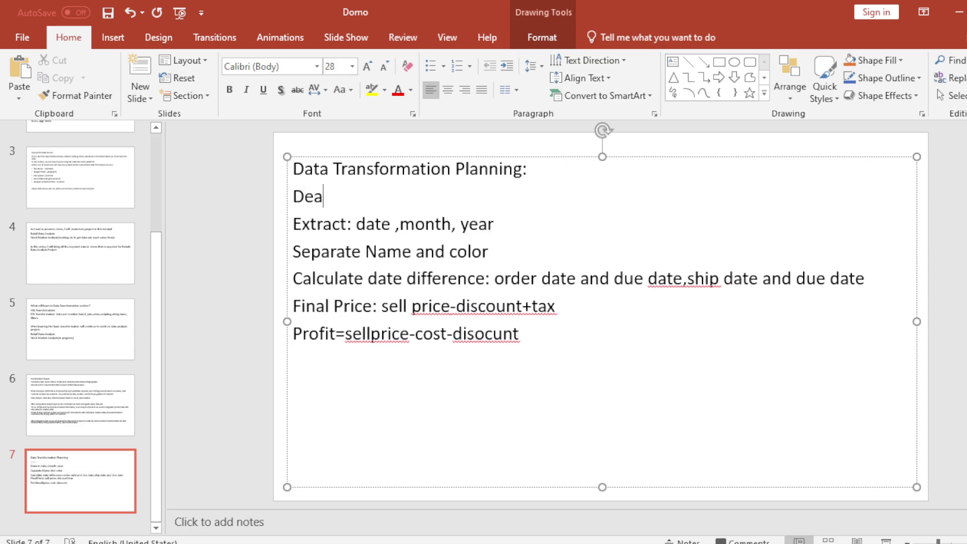
type("l_price= roun")
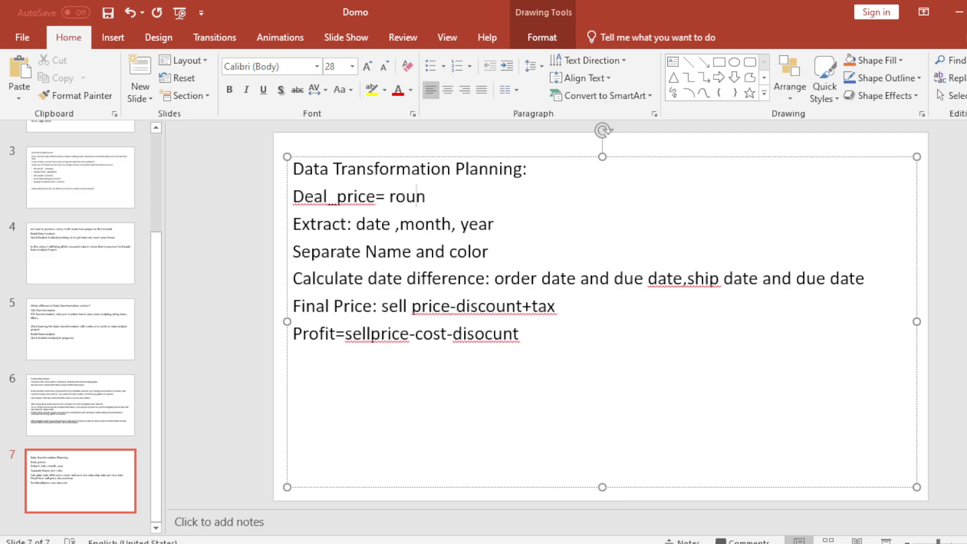
type("d 2 digit")
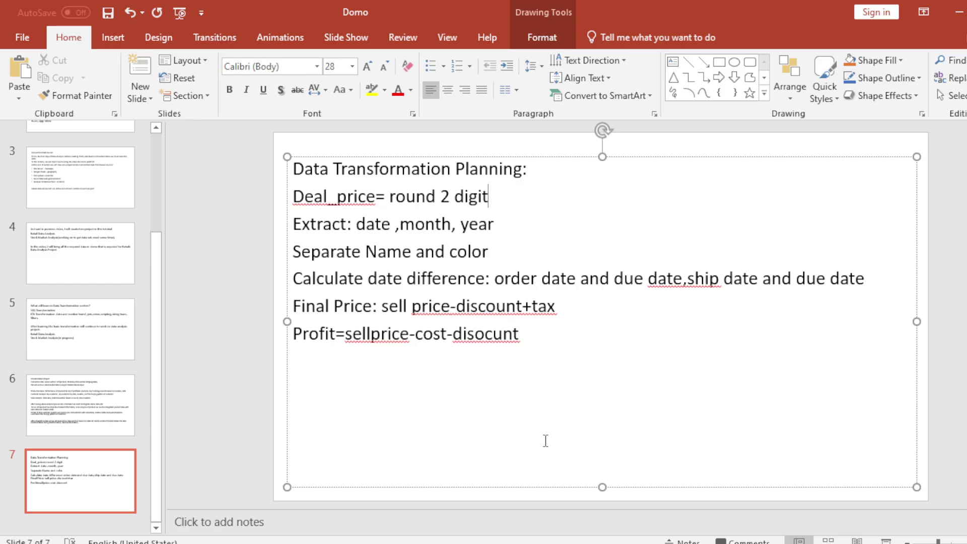
Step: Switch back to Domo in the browser, search the dataset columns for "prod" and examine the first EnglishProductName value
left_click(592, 481)
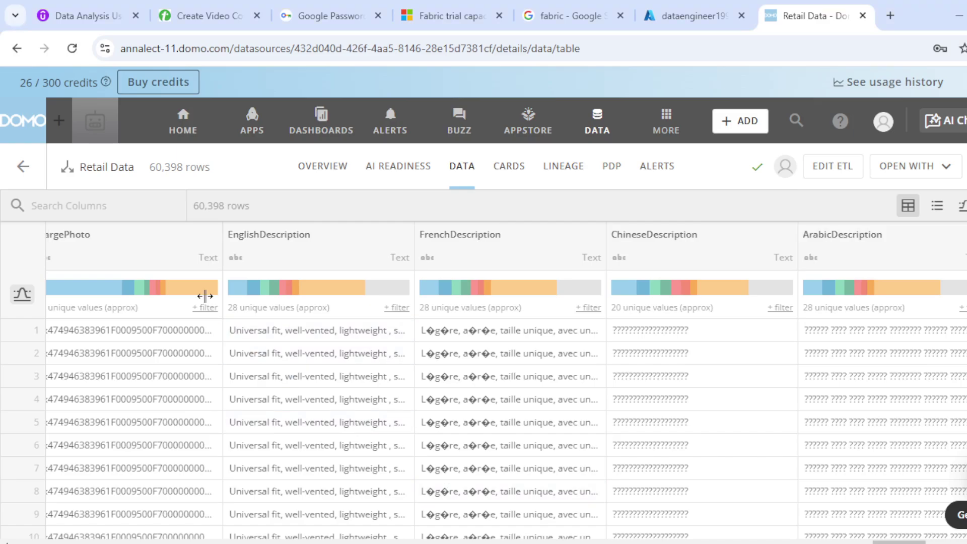
left_click(125, 214)
type("prod")
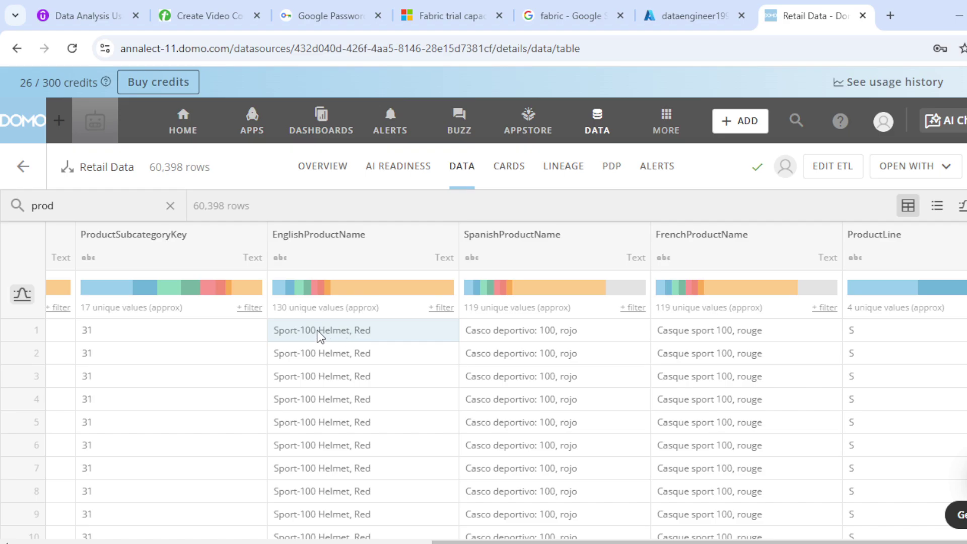
left_click(277, 333)
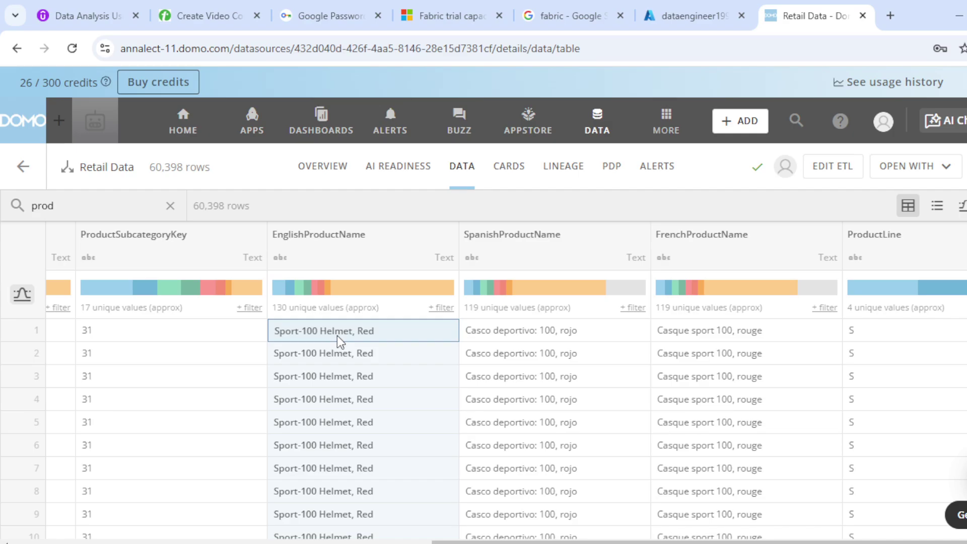
mouse_move(661, 543)
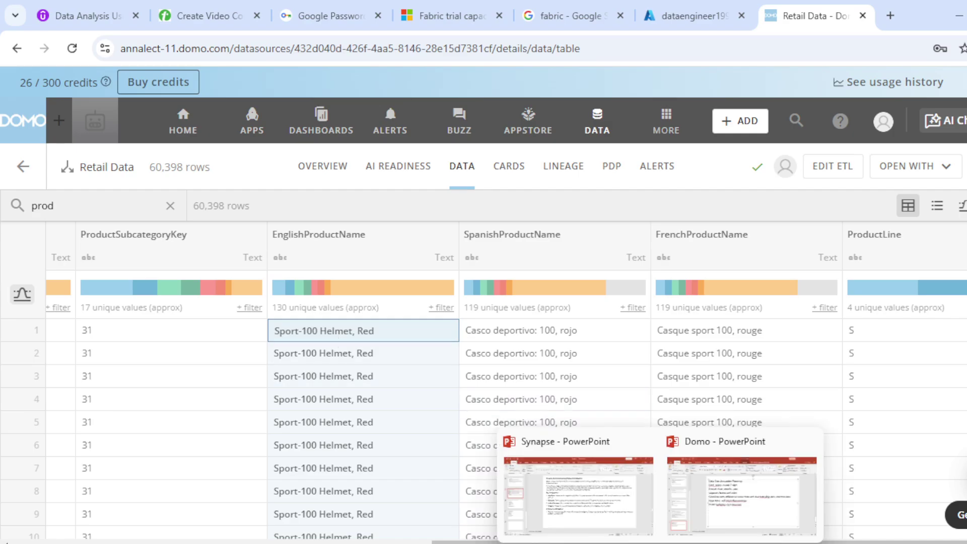
Step: Check the Data Transformation Planning slide in PowerPoint, return to Domo in the browser and search the dataset columns for "date"
left_click(688, 525)
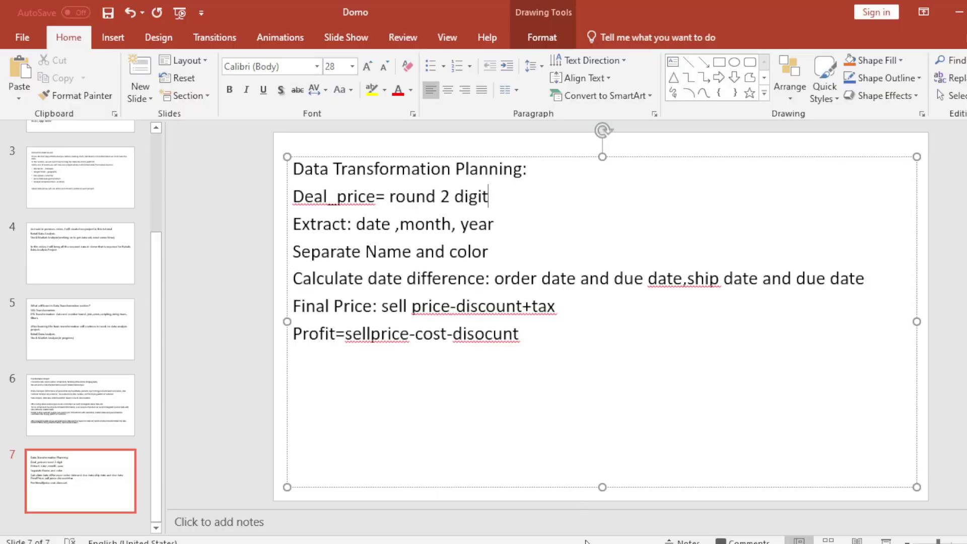
mouse_move(593, 543)
left_click(568, 518)
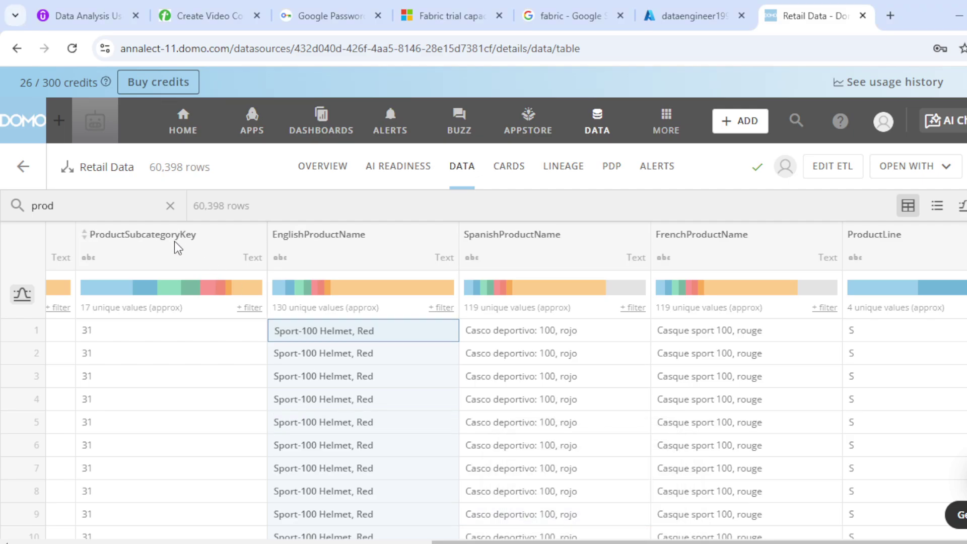
double_click(111, 209)
type("date")
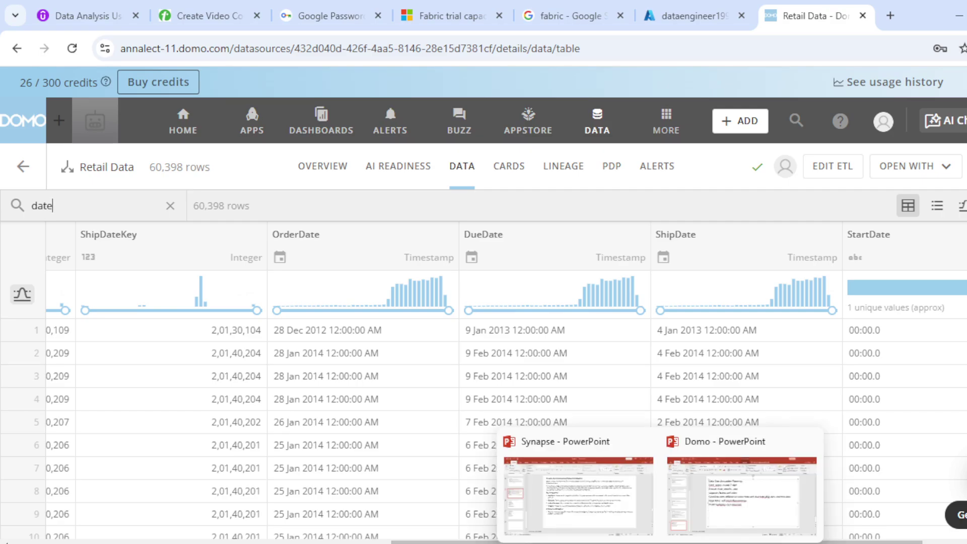
Step: Consult the planning slide in PowerPoint again, return to Domo in the browser and examine the order, due and ship date columns
left_click(698, 480)
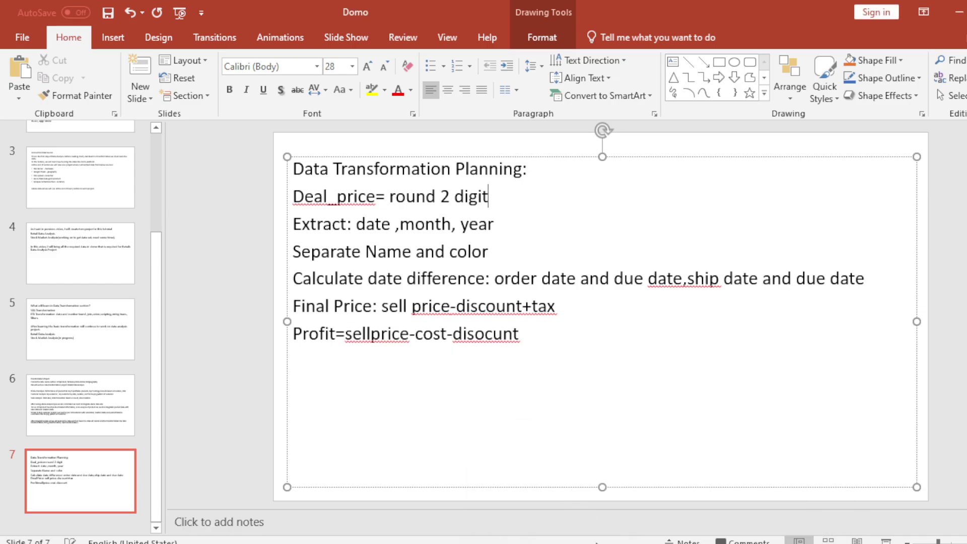
left_click(594, 481)
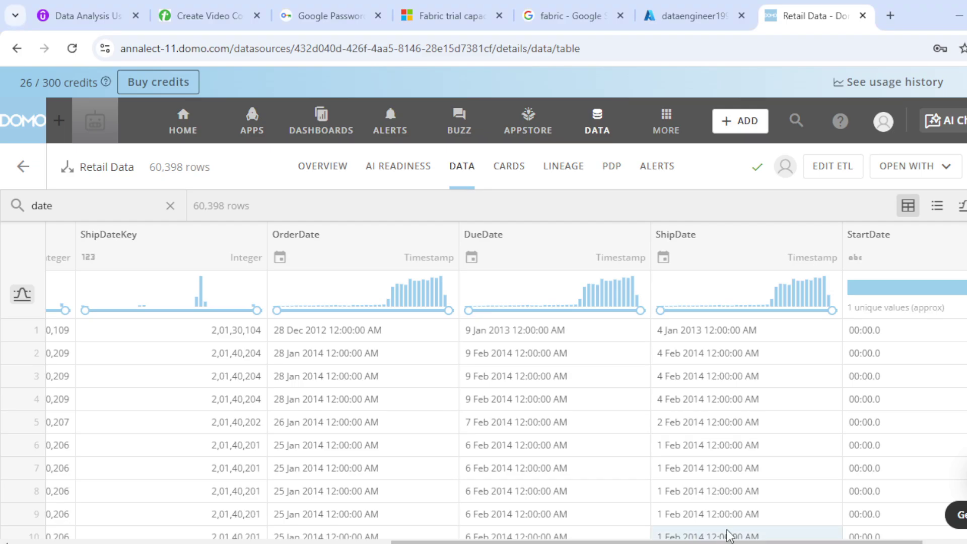
scroll(745, 514, "right", 3)
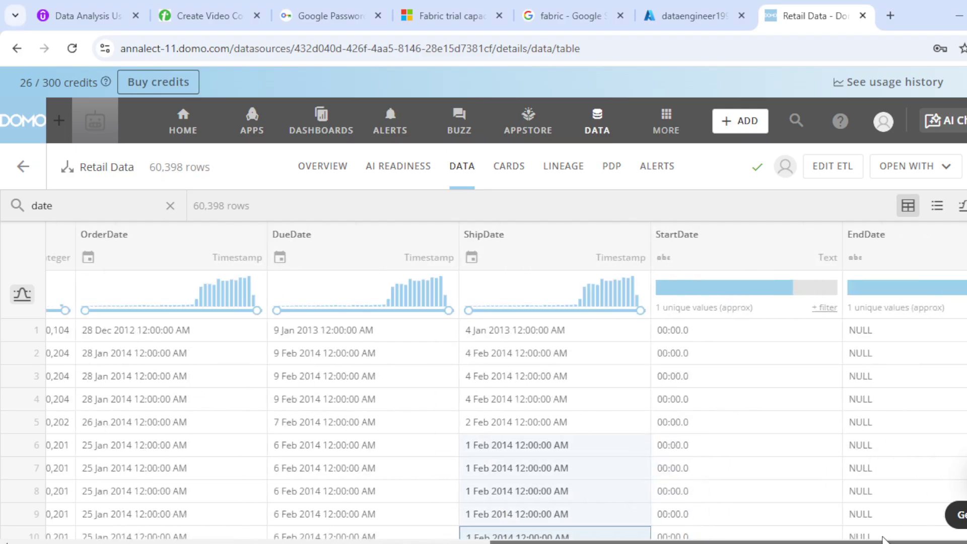
scroll(746, 514, "left", 10)
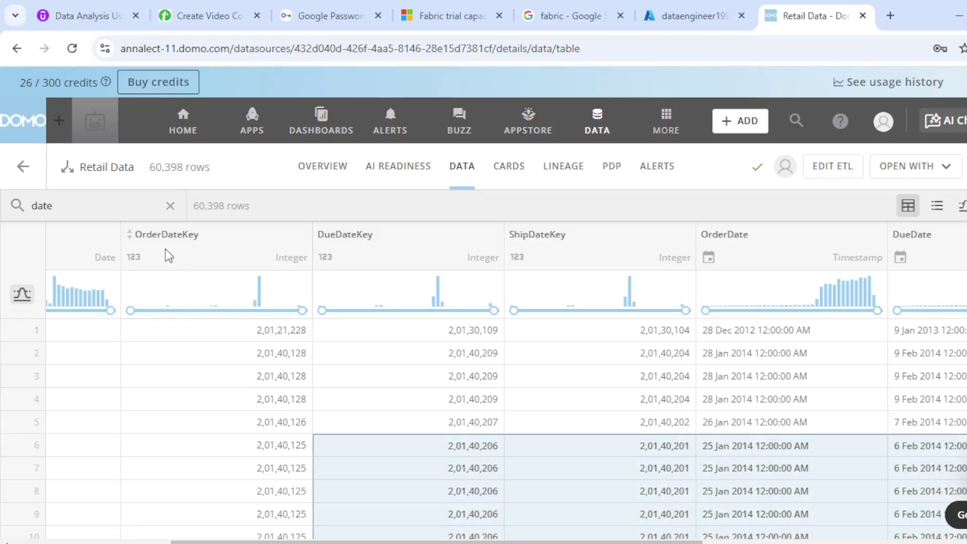
Step: Clear the column search and look through the product attribute, dealer price and description columns of the full table
left_click(170, 206)
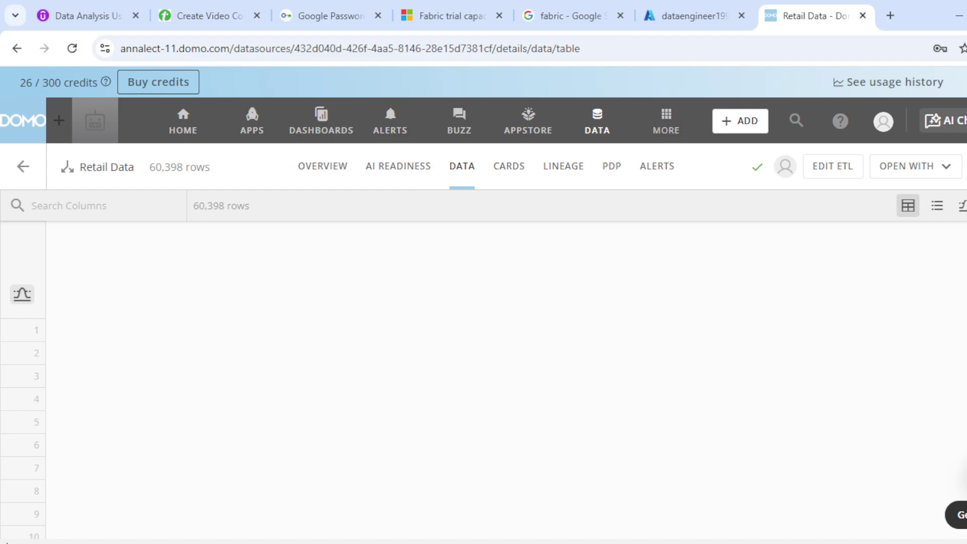
scroll(504, 403, "right", 15)
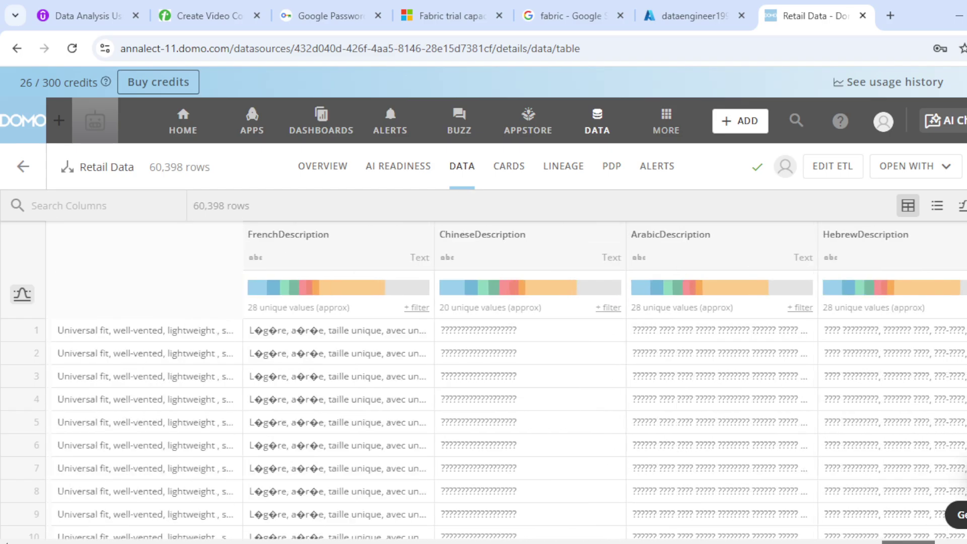
scroll(504, 404, "left", 5)
scroll(504, 403, "left", 3)
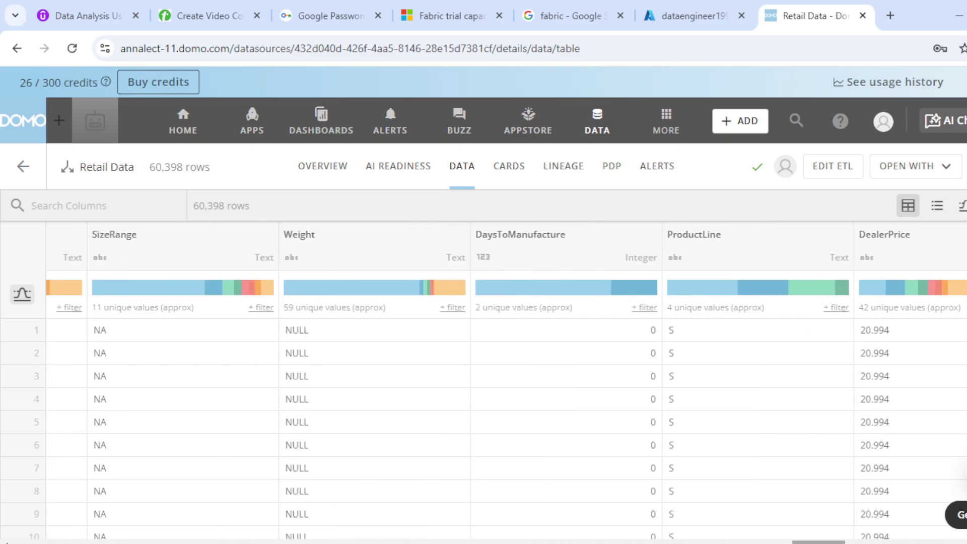
left_click_drag(817, 541, 890, 542)
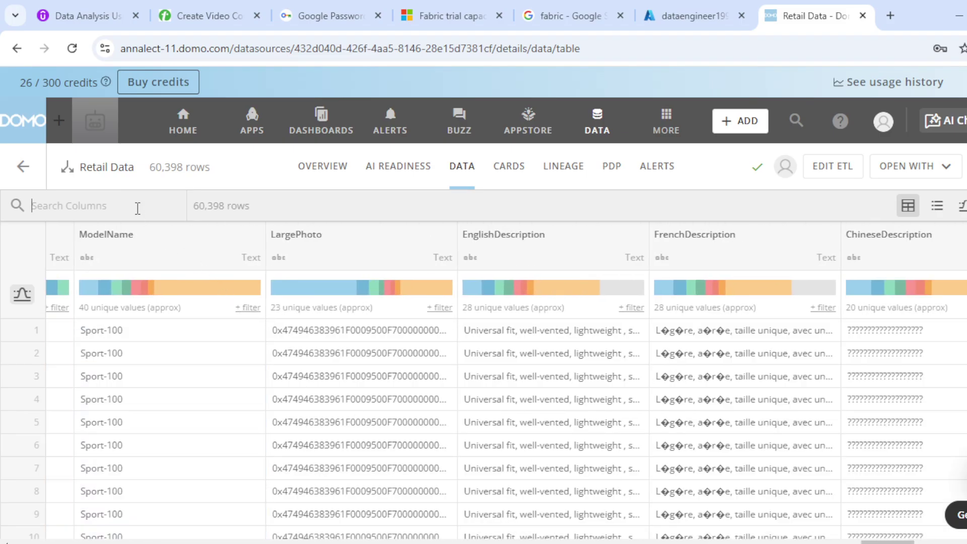
Step: Search the dataset columns for "pri", reloading the page to repeat the search, and examine the unit, list and dealer price values
left_click(137, 208)
type("pri")
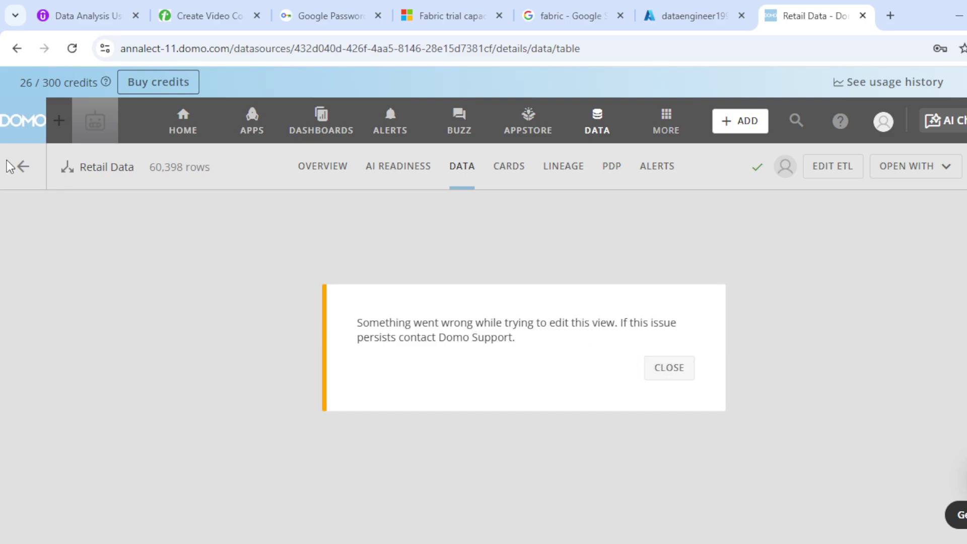
left_click(71, 49)
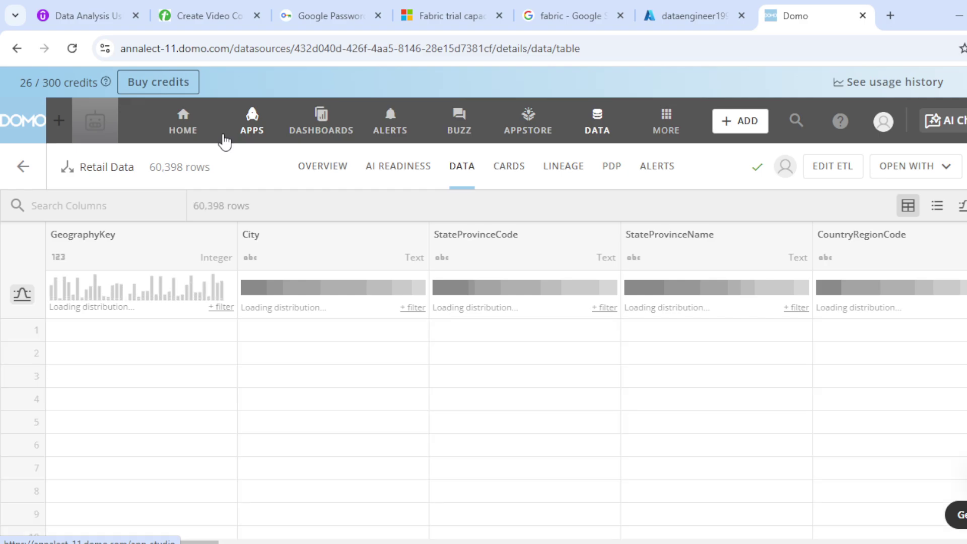
left_click(101, 208)
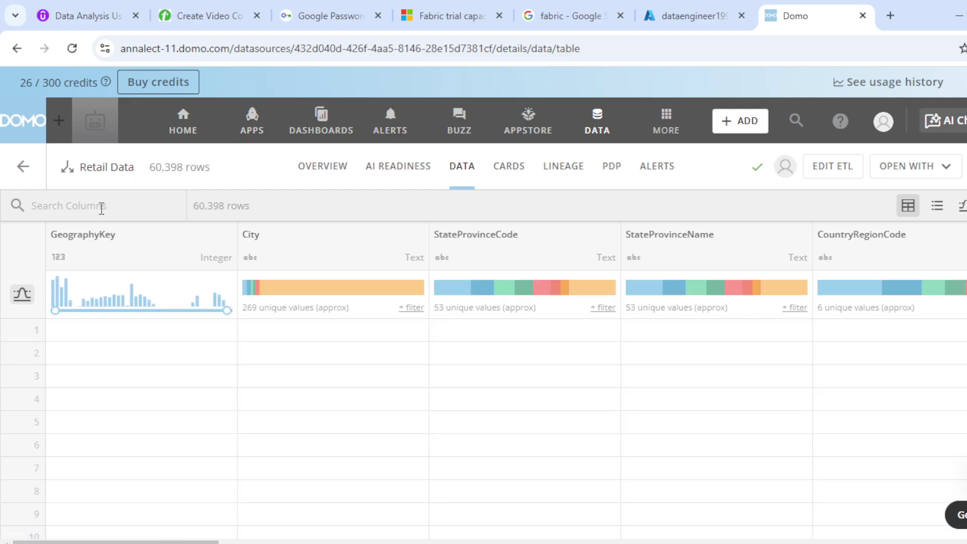
type("pri")
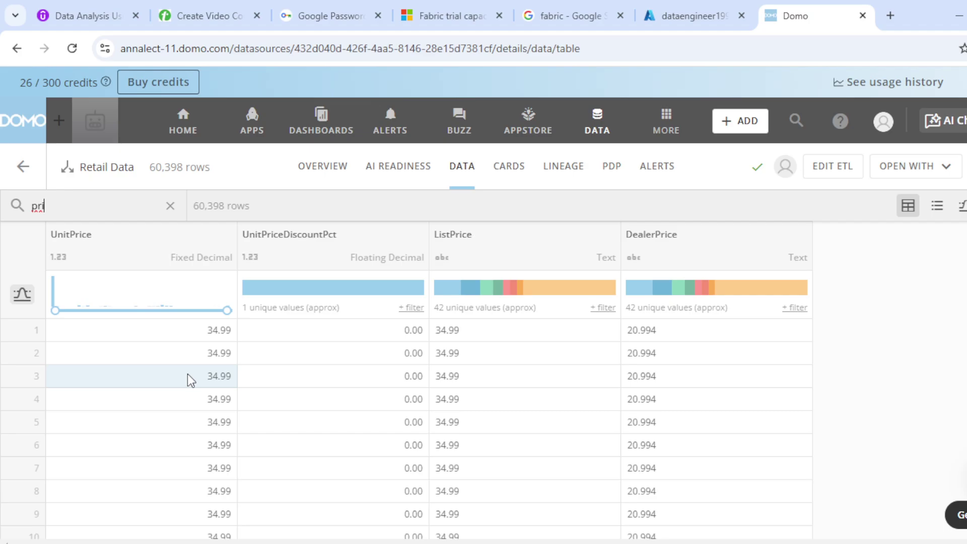
scroll(194, 424, "down", 2)
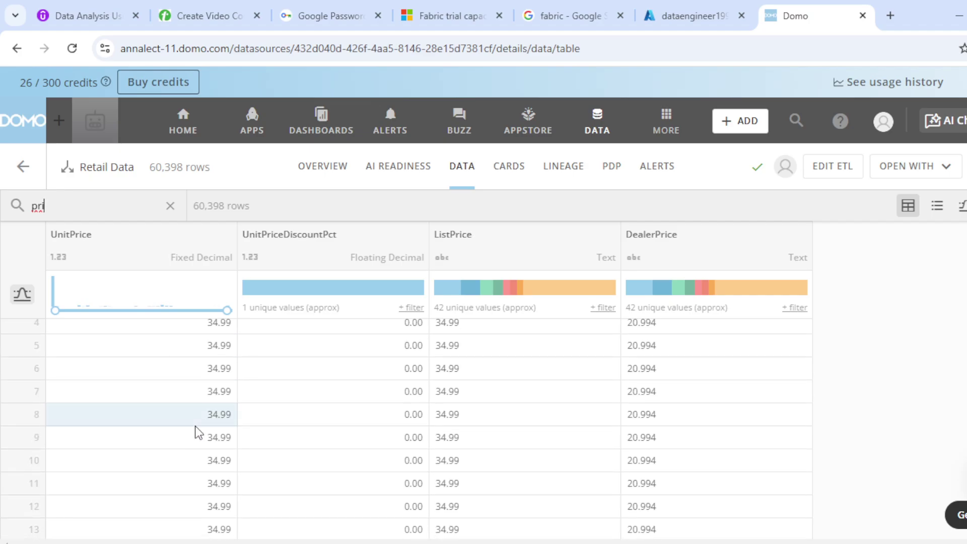
scroll(195, 429, "up", 2)
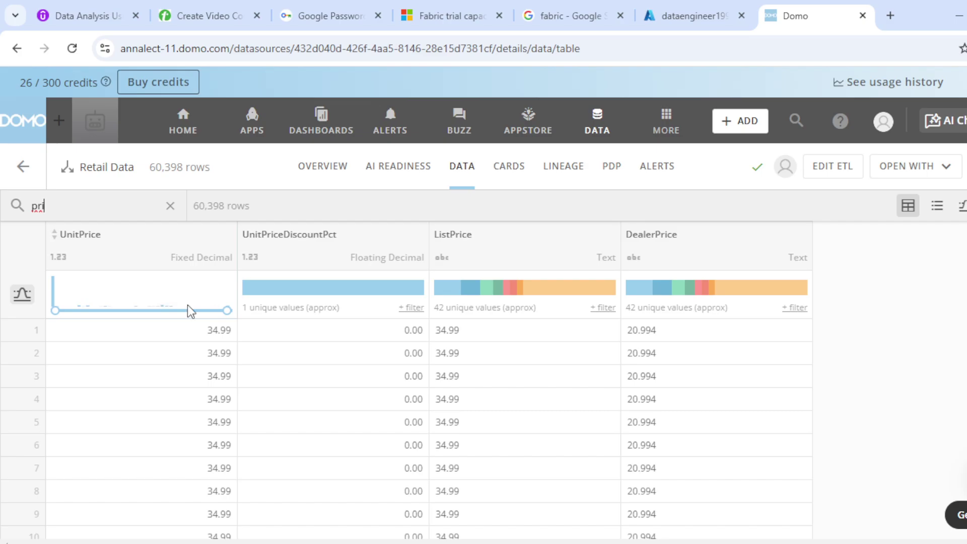
Step: Replace the column search with "cost" to show the product cost columns
double_click(111, 203)
key("BackSpace")
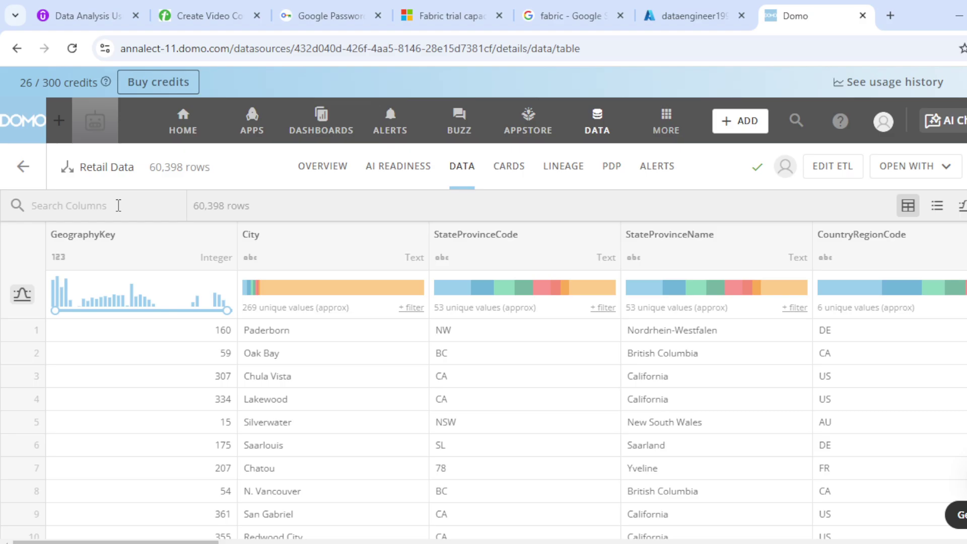
type("a")
key("BackSpace")
type("cost")
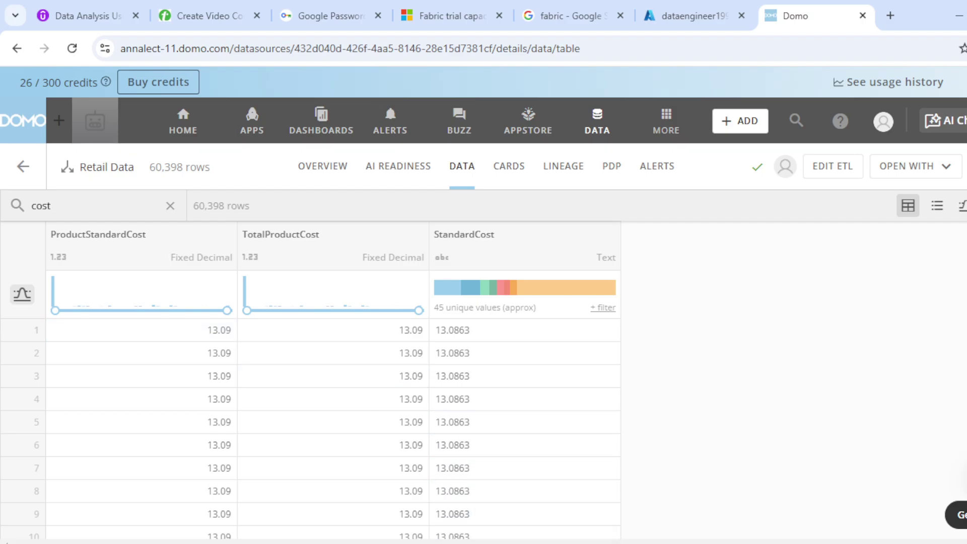
Step: Check the planning slide in PowerPoint, return to Domo in the browser and search the columns for "dis" to examine the discount values
mouse_move(660, 541)
left_click(706, 478)
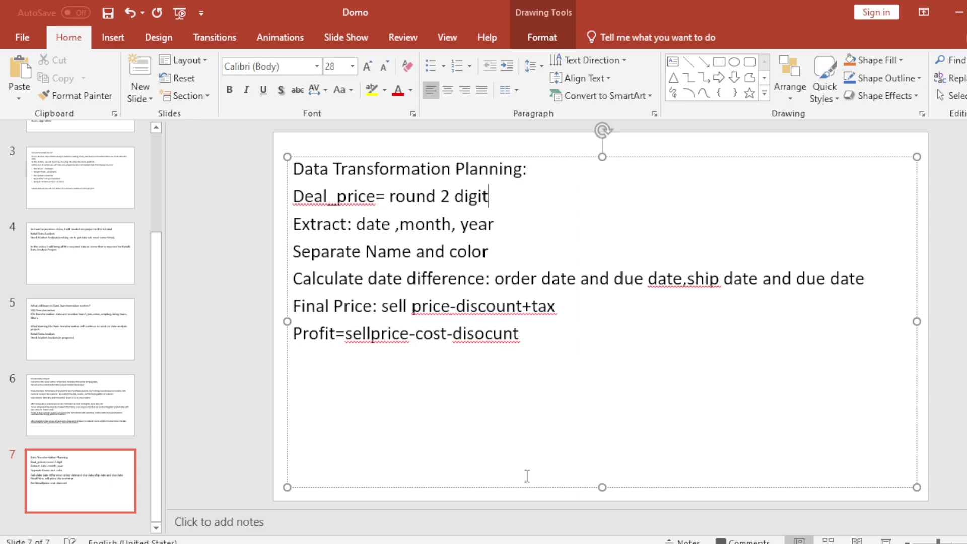
mouse_move(593, 543)
left_click(546, 487)
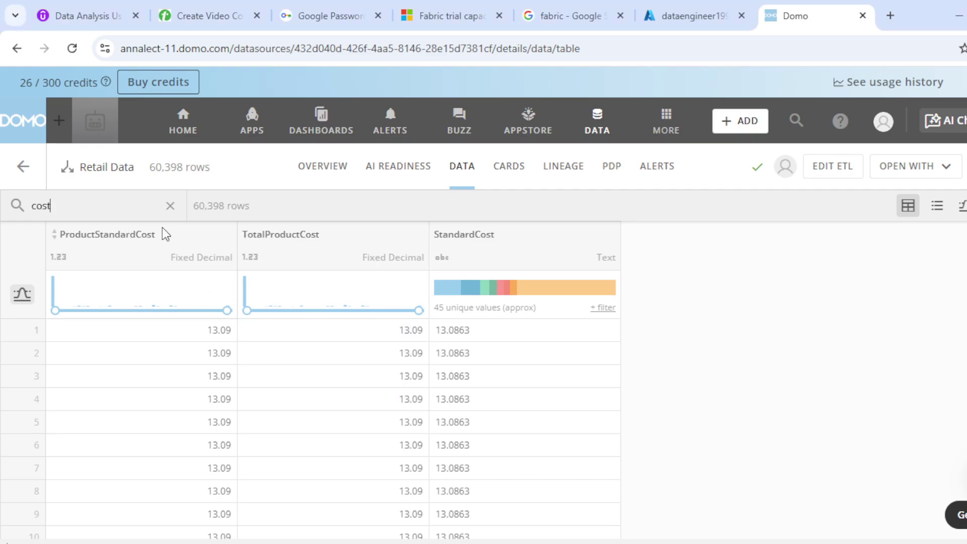
double_click(109, 200)
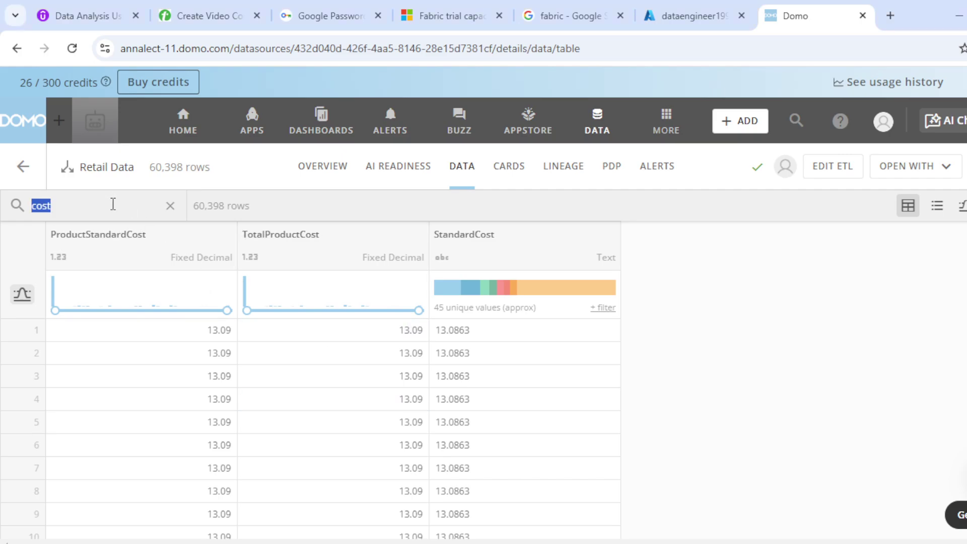
type("d")
key("BackSpace")
type("dis")
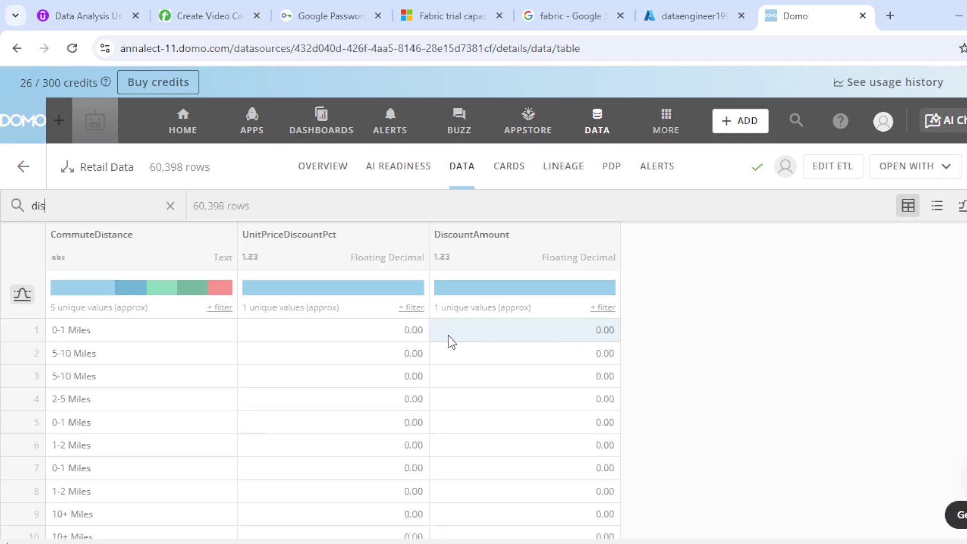
scroll(392, 395, "down", 1)
scroll(394, 401, "up", 1)
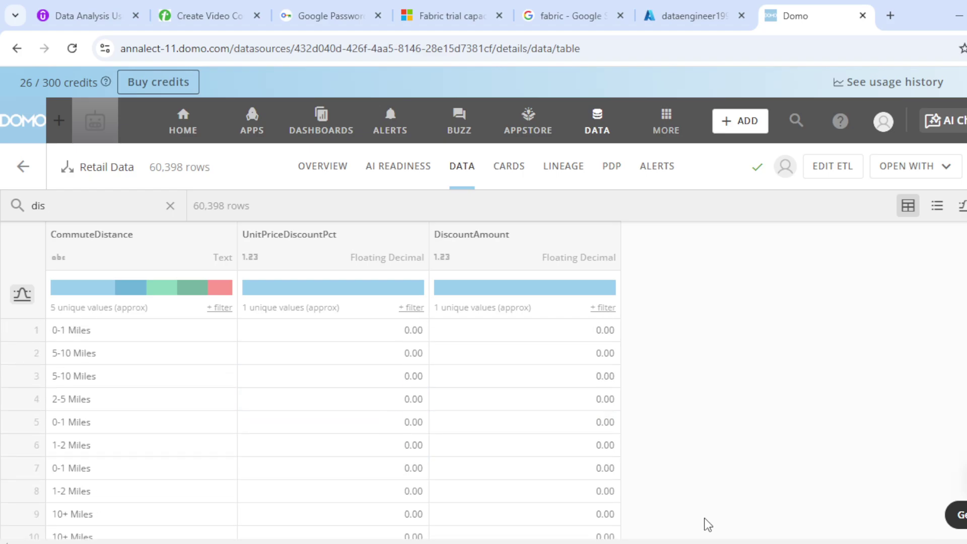
Step: Review the price and profit formulas on the PowerPoint slide, return to Domo in the browser and search the columns for "tax"
mouse_move(661, 542)
left_click(715, 471)
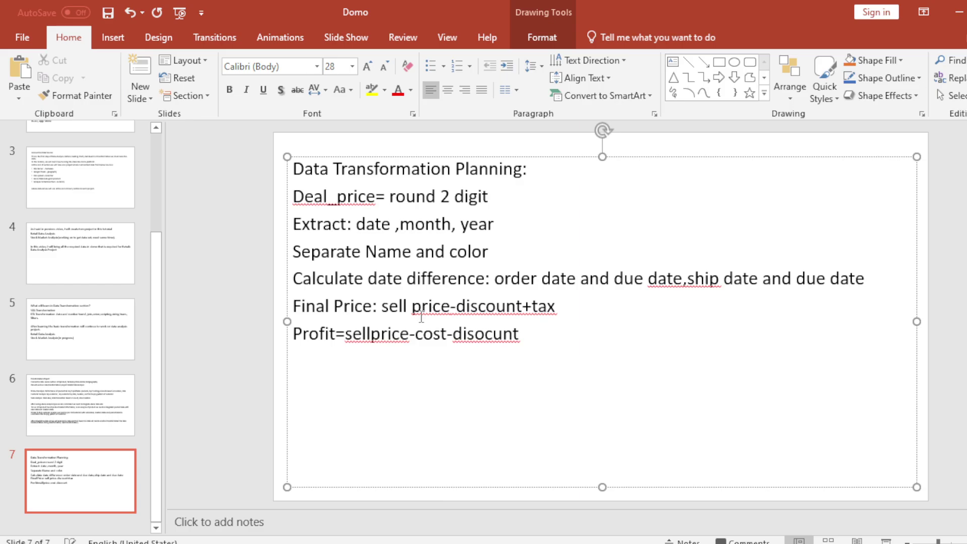
mouse_move(584, 543)
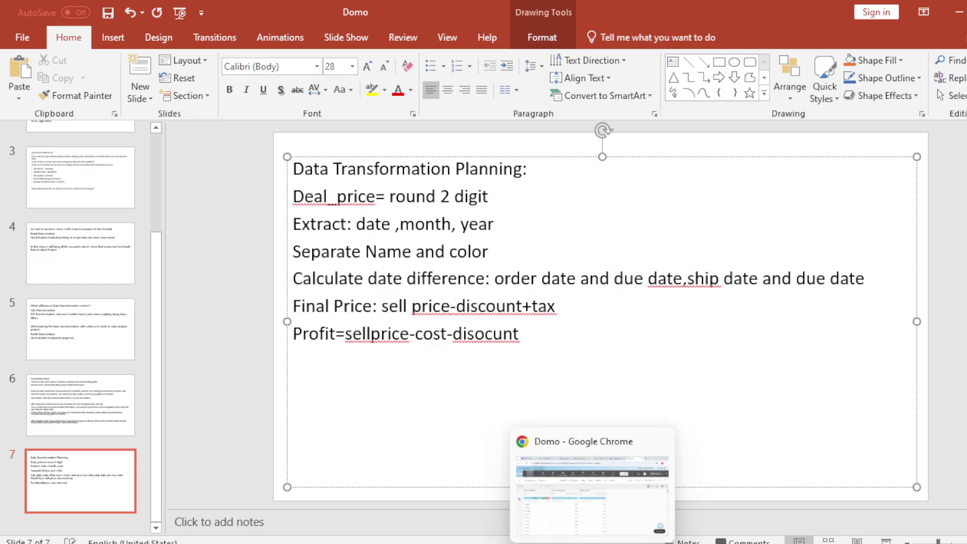
left_click(583, 527)
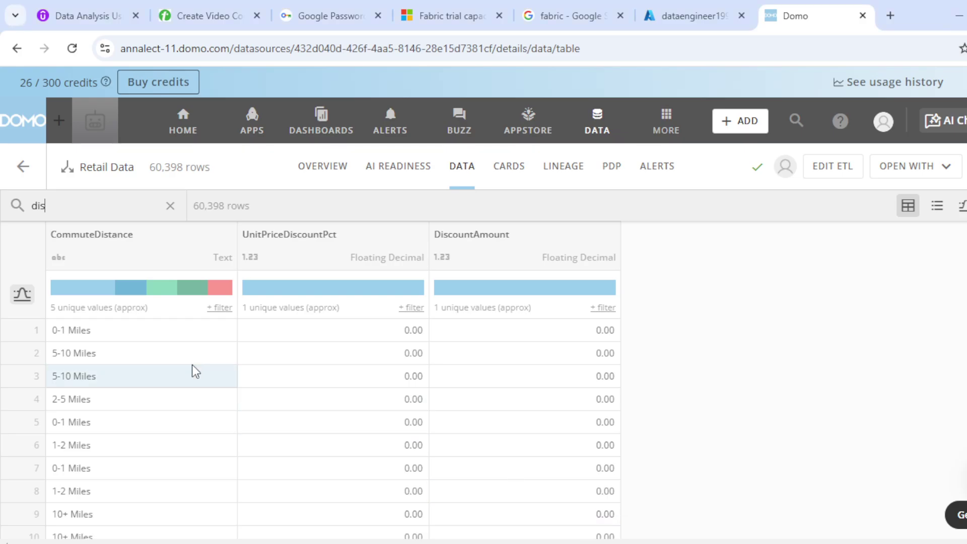
double_click(67, 206)
type("tax")
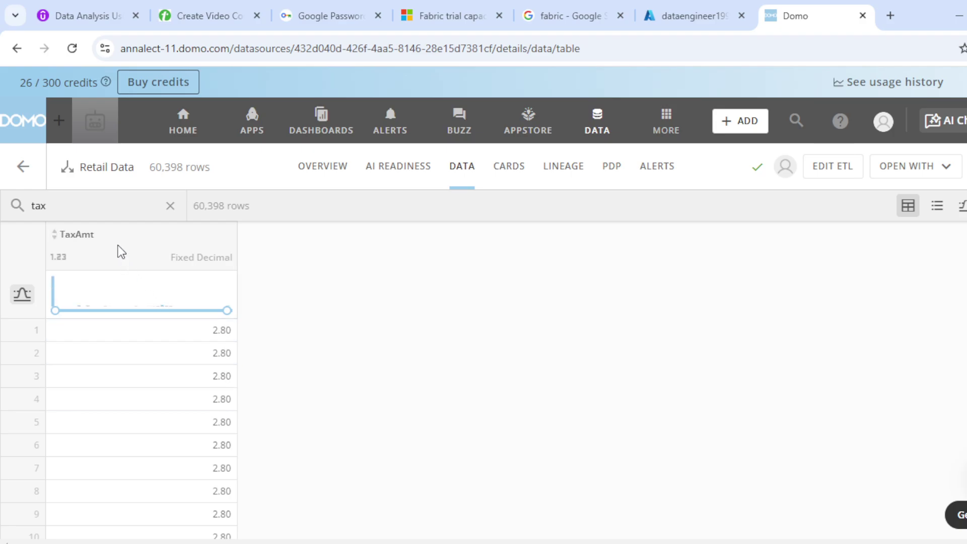
Step: Replace the column search with "pri" to recheck the price columns, and clear the search
key("BackSpace")
key("BackSpace")
key("BackSpace")
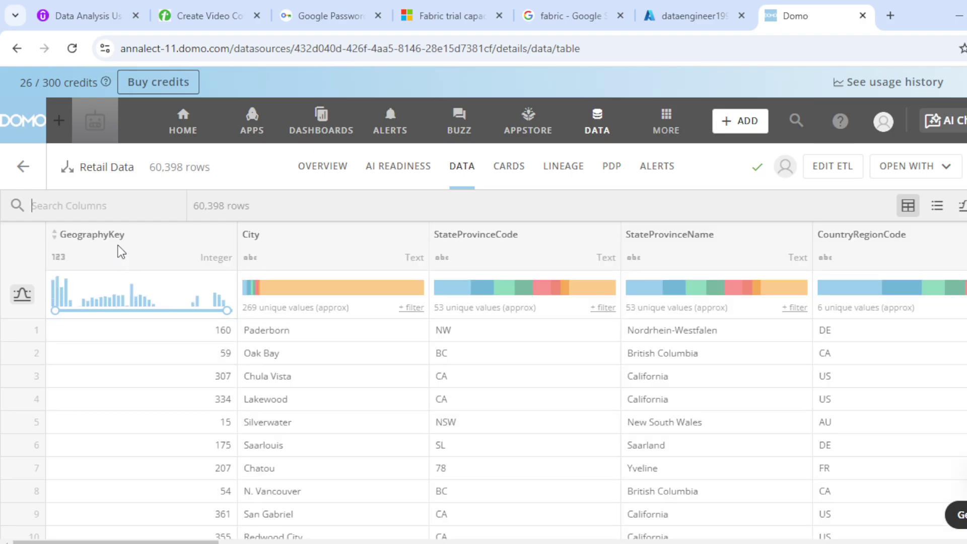
type("pri")
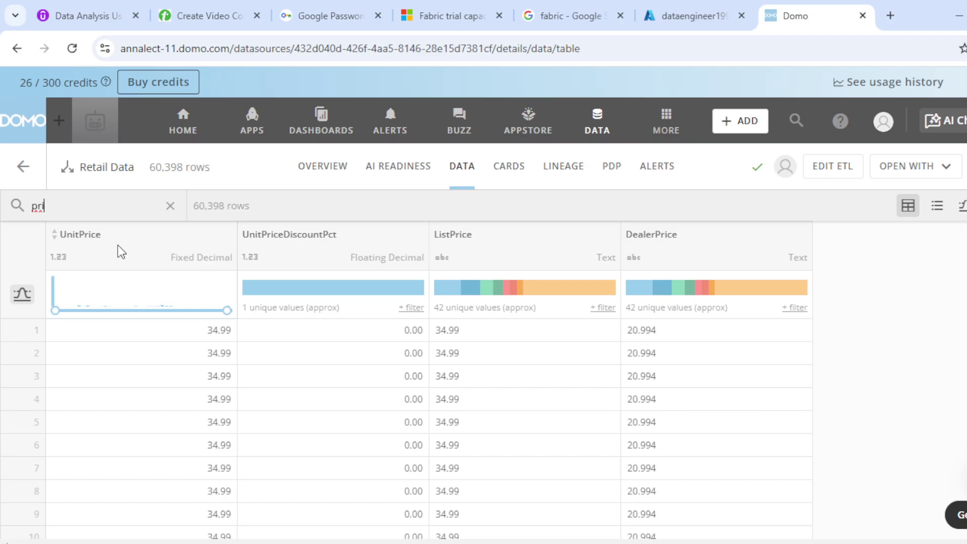
key("BackSpace")
key("BackSpace")
key("BackSpace")
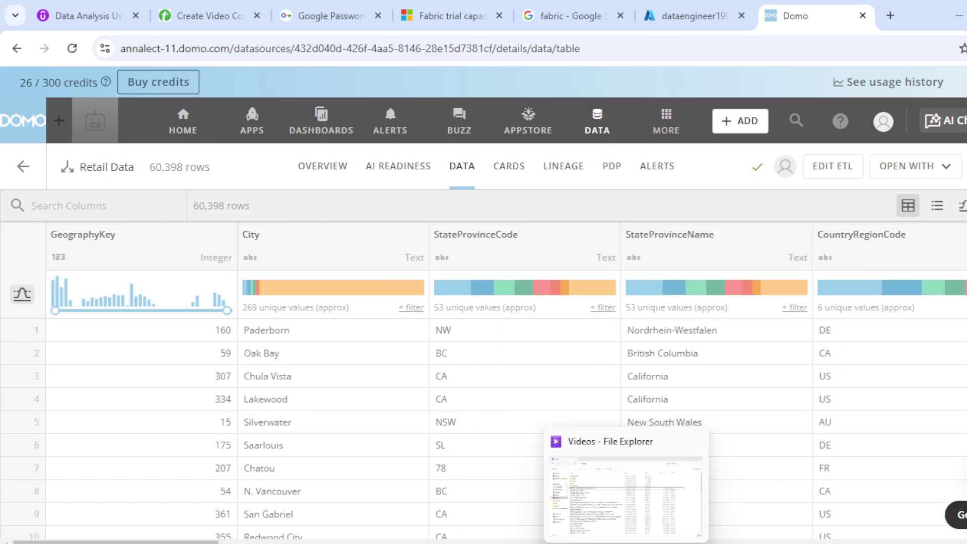
Step: Switch to the Domo presentation in PowerPoint, append ",quarter" to the Extract line after year, and return to Domo in the browser
mouse_move(660, 543)
left_click(690, 506)
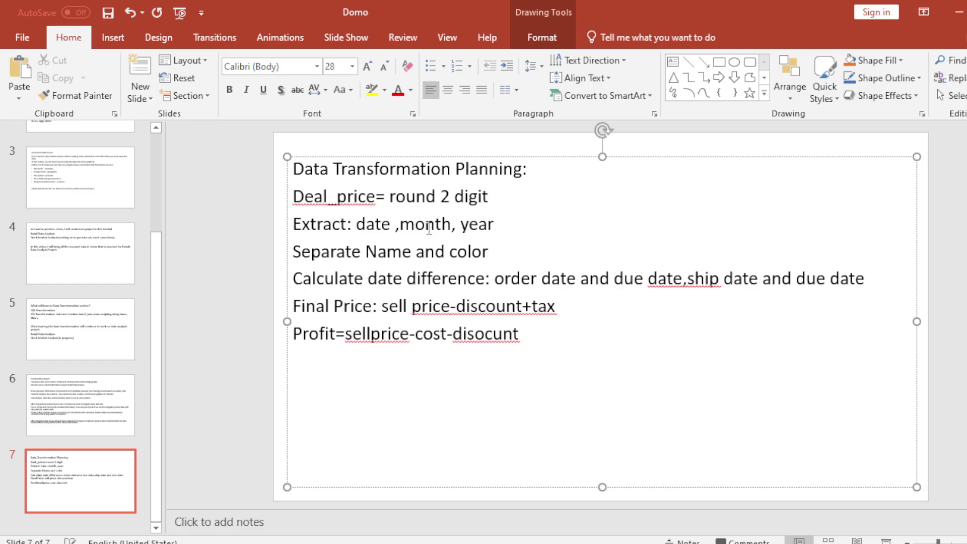
left_click(505, 226)
type(",quarter")
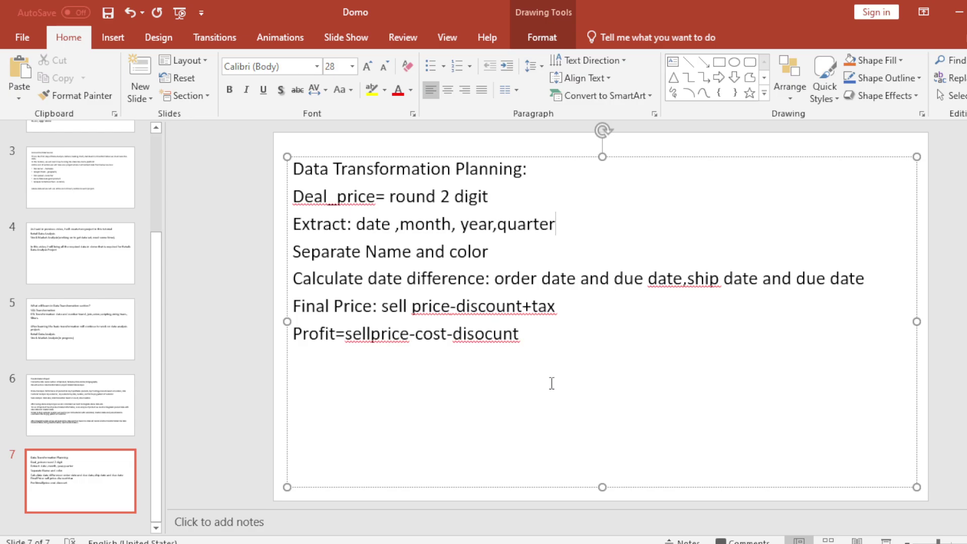
mouse_move(593, 543)
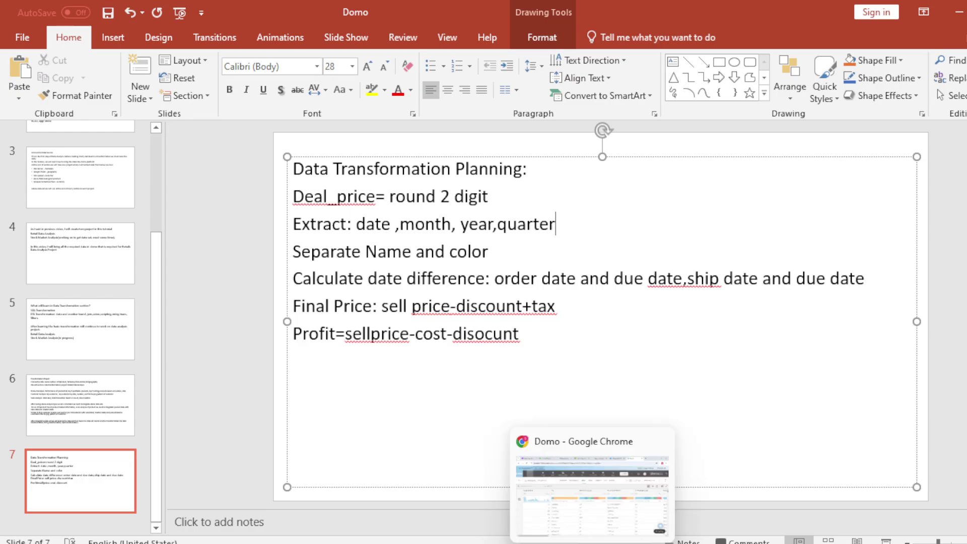
left_click(579, 513)
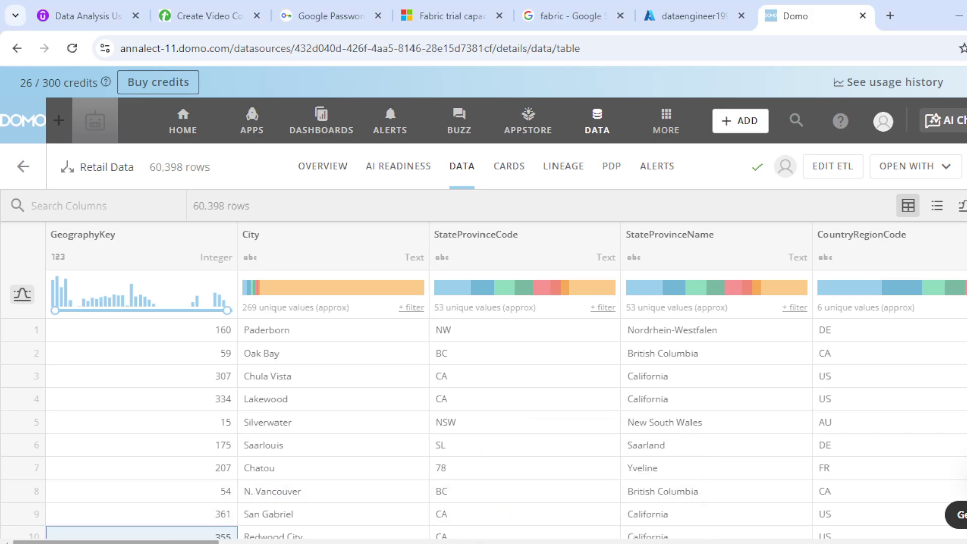
Step: Examine the Retail Data table's geography and customer columns, from GeographyKey through the education fields
scroll(506, 383, "right", 10)
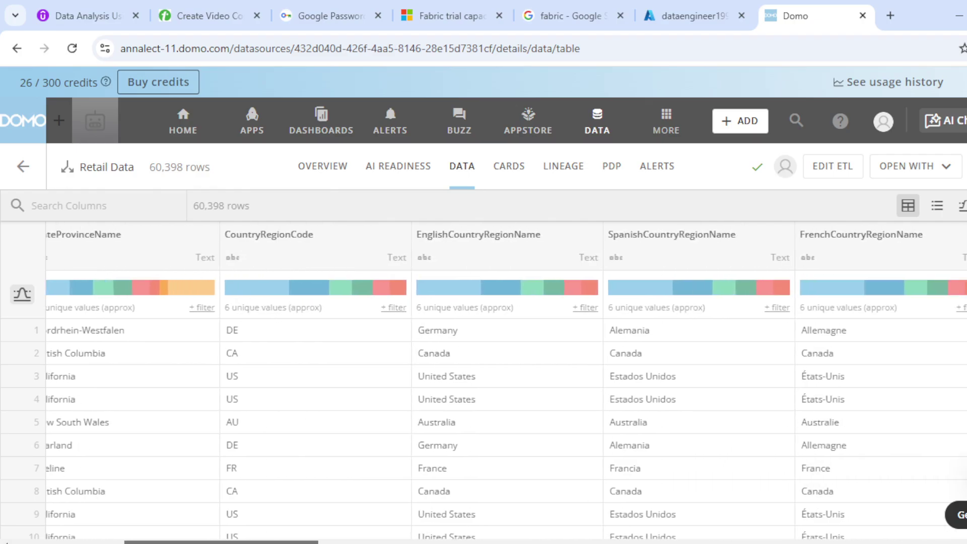
scroll(506, 383, "right", 11)
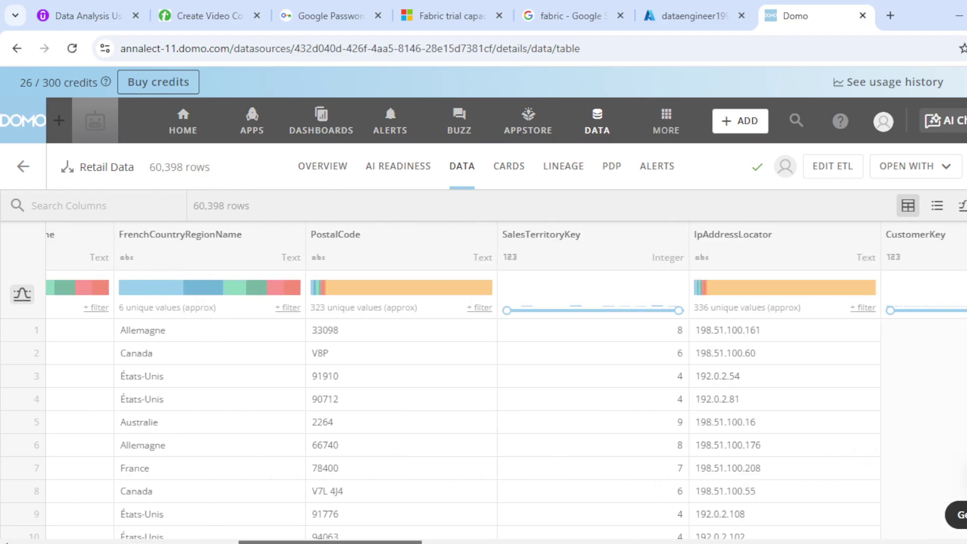
scroll(506, 383, "right", 9)
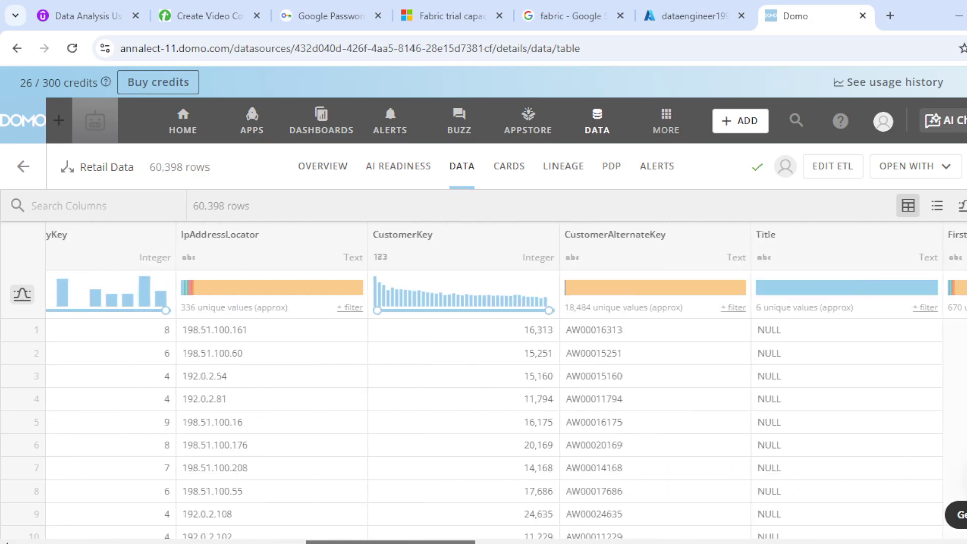
scroll(506, 383, "right", 5)
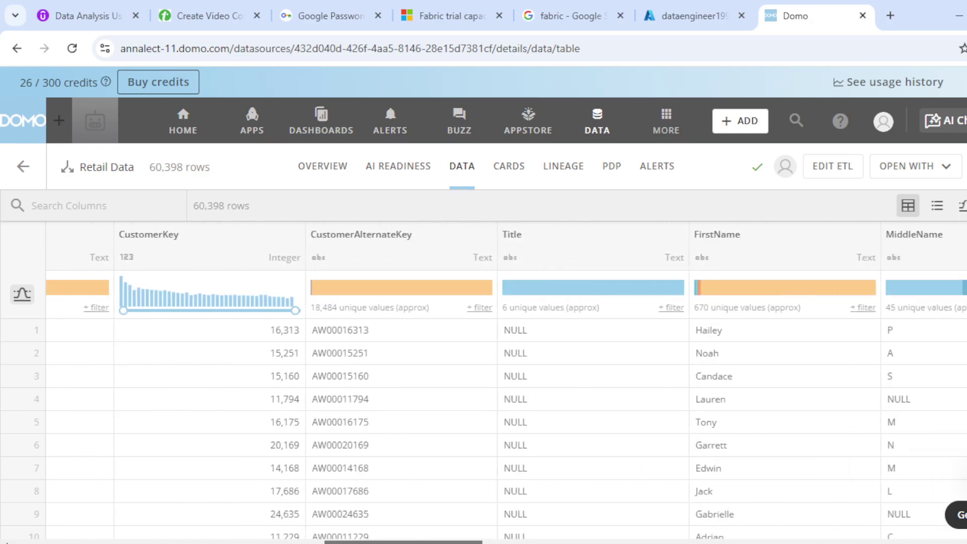
scroll(507, 383, "right", 17)
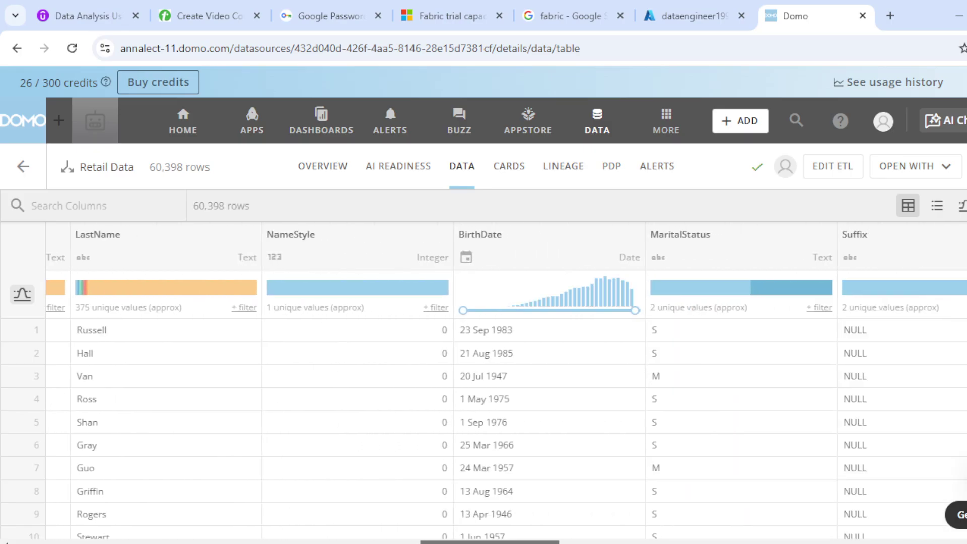
scroll(507, 383, "right", 4)
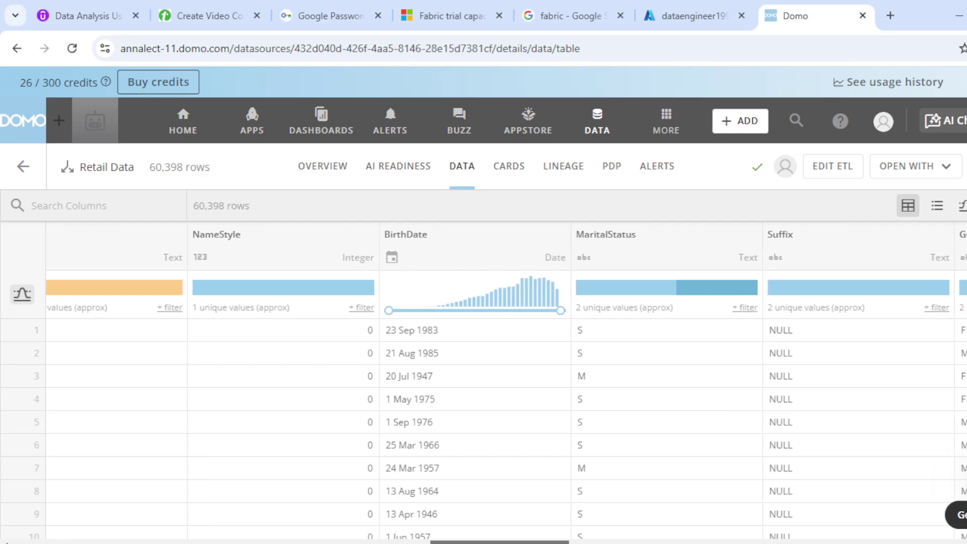
scroll(507, 383, "right", 3)
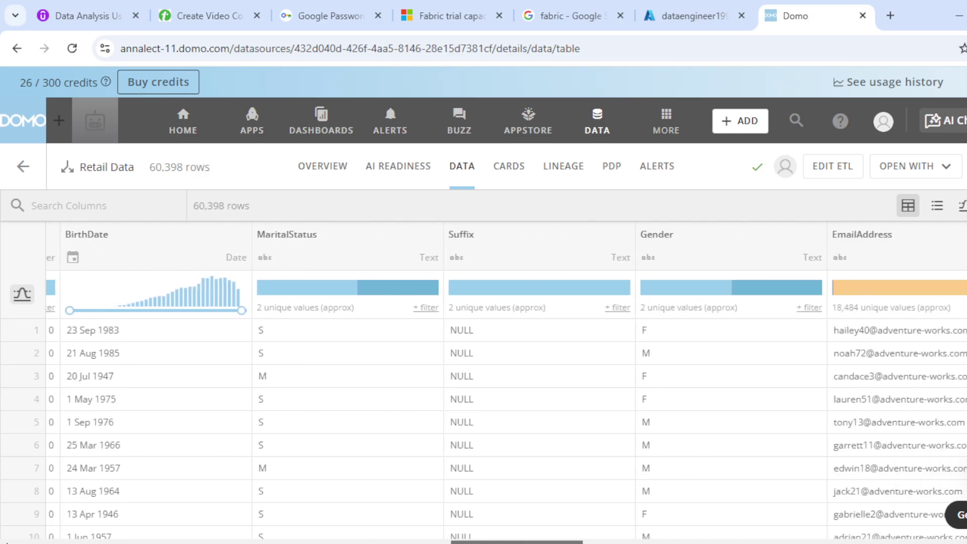
scroll(506, 383, "right", 8)
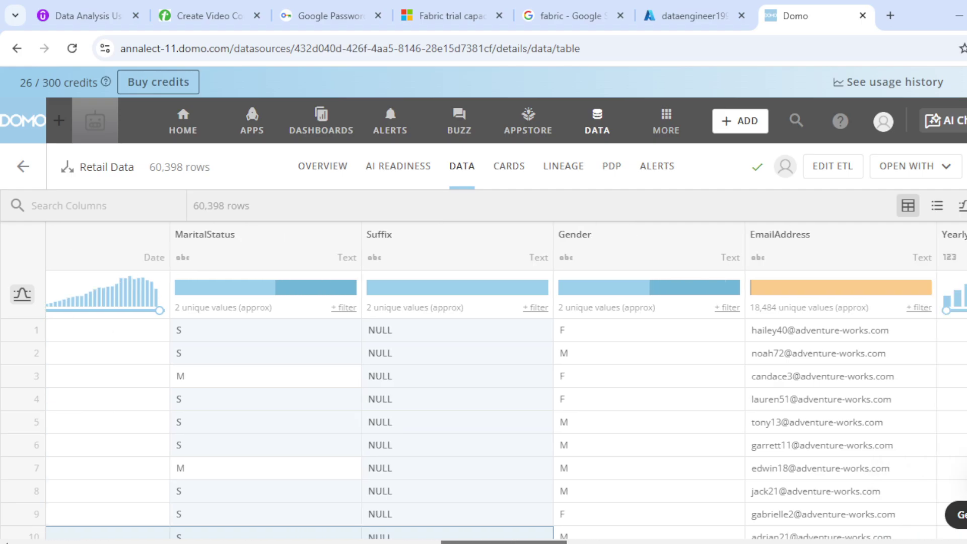
scroll(506, 383, "right", 6)
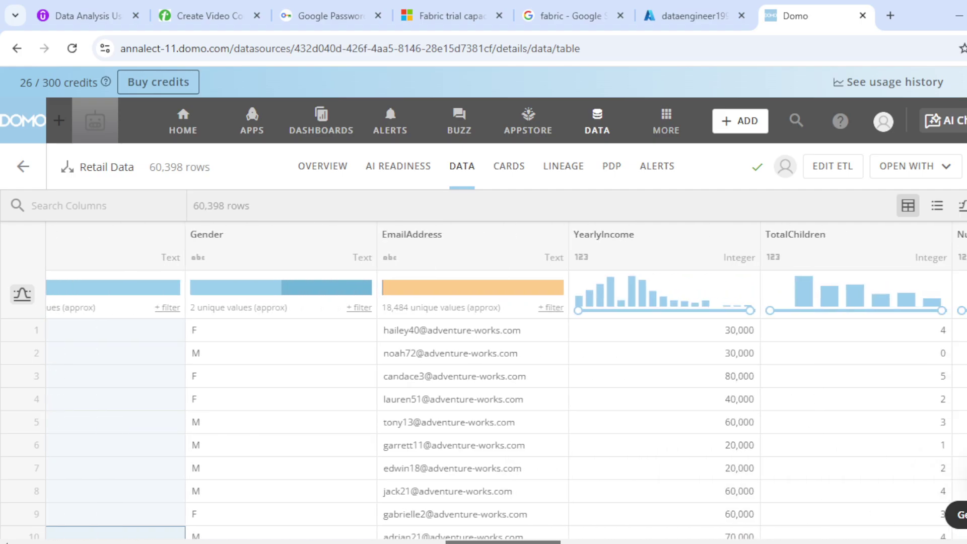
scroll(507, 383, "right", 3)
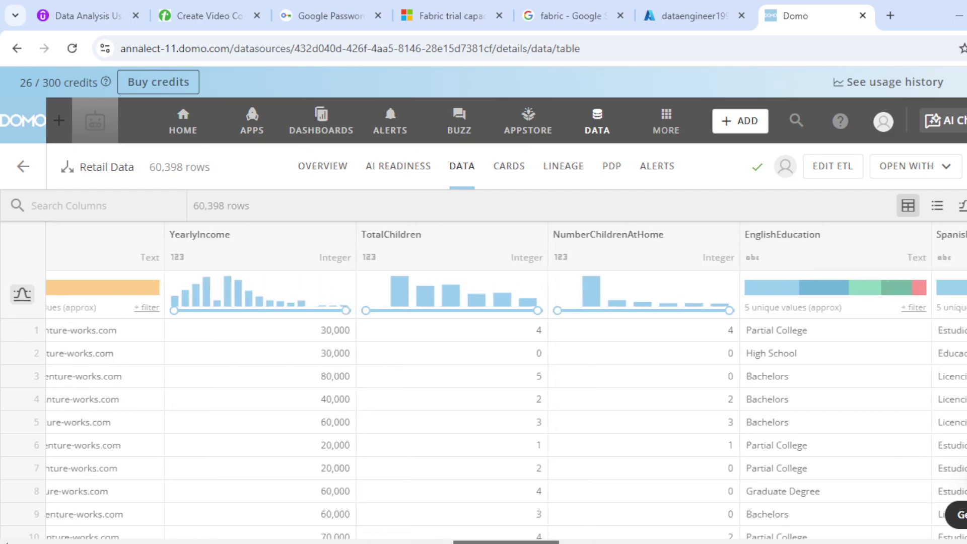
scroll(506, 383, "right", 6)
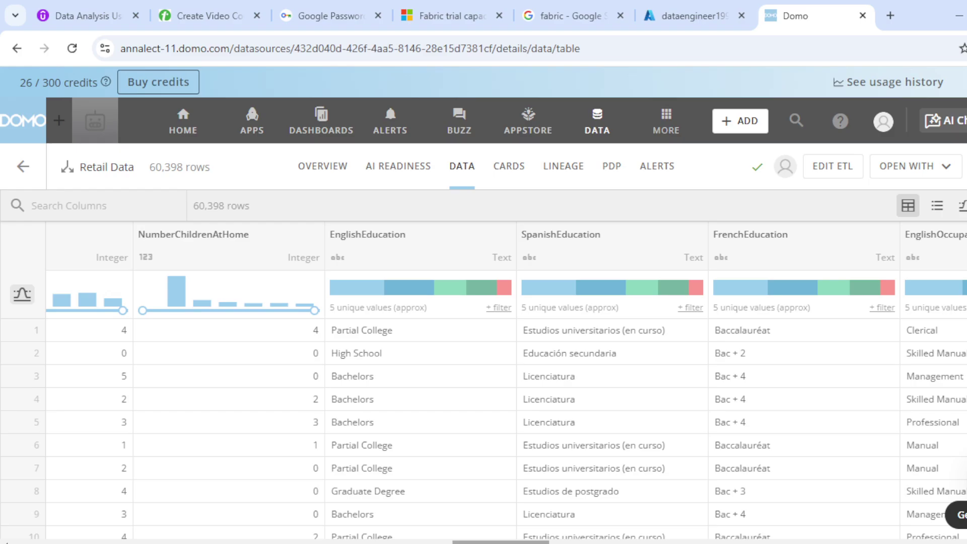
Step: Go back over the customer columns, rechecking birth date, marital status, gender, yearly income and number of children
scroll(507, 383, "left", 3)
scroll(506, 383, "left", 7)
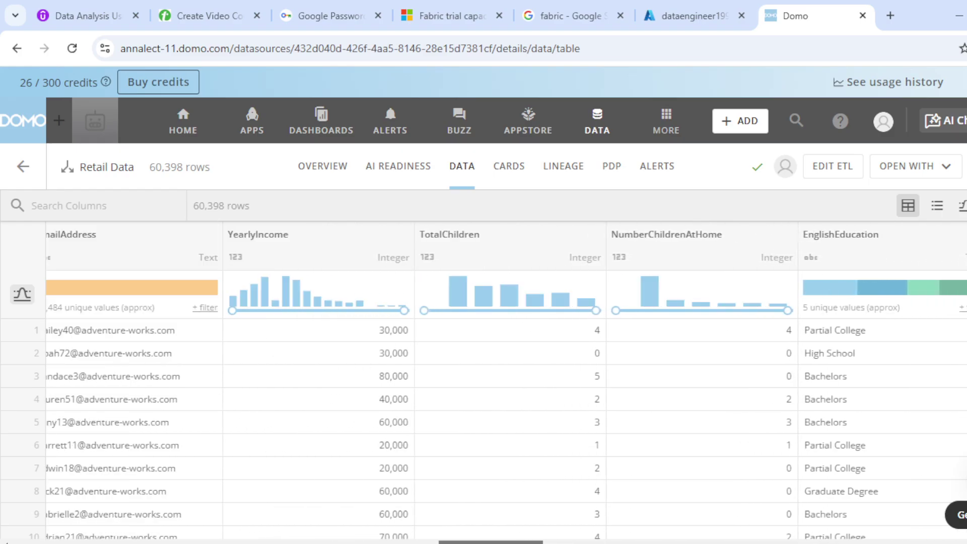
scroll(507, 383, "left", 12)
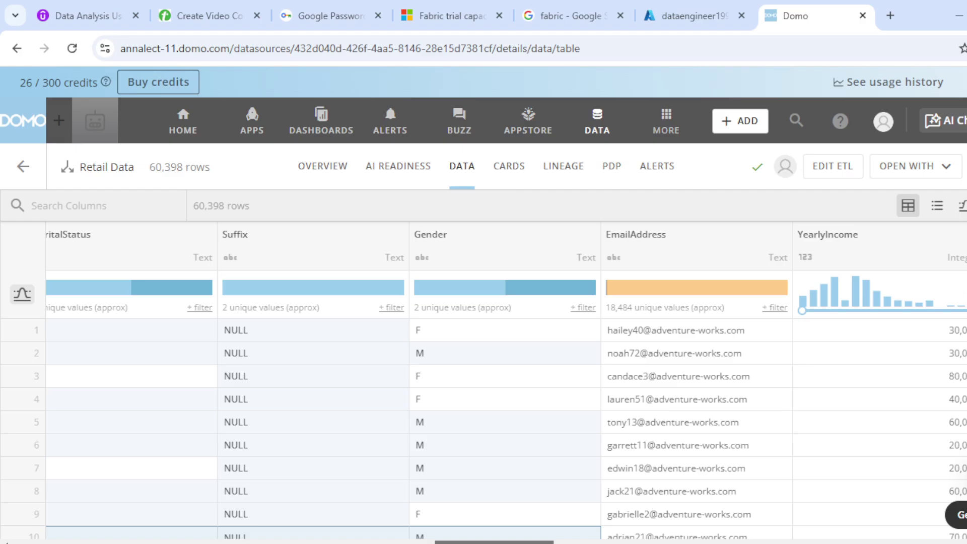
scroll(507, 381, "right", 4)
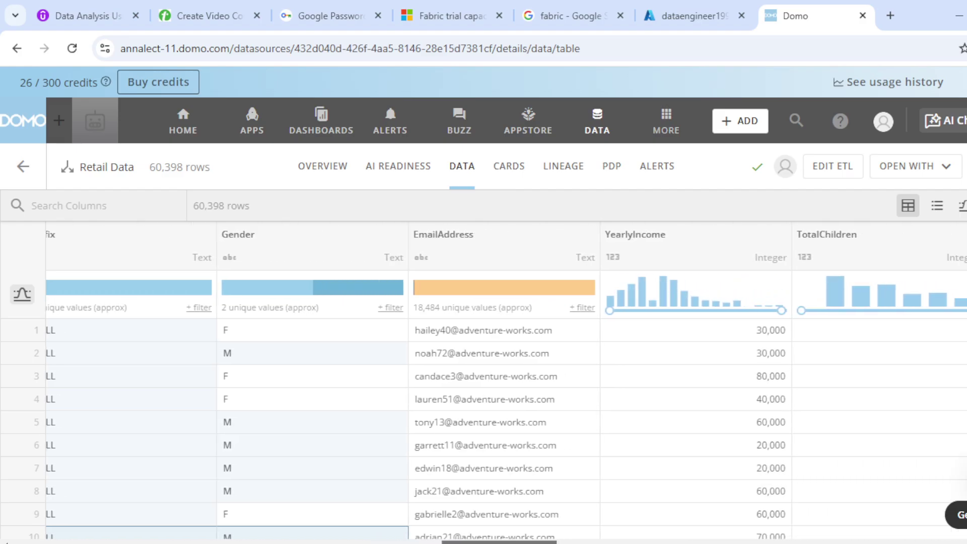
left_click(413, 542)
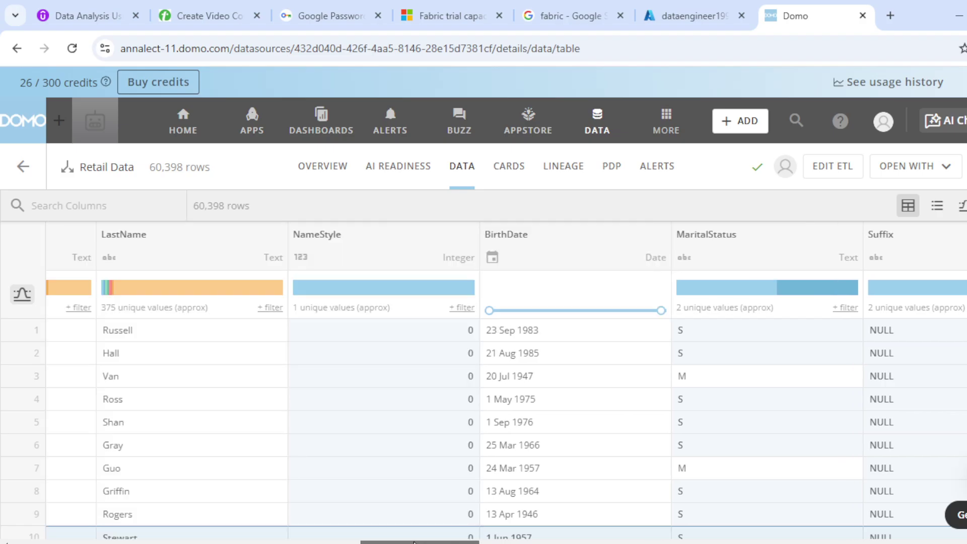
left_click_drag(412, 542, 506, 542)
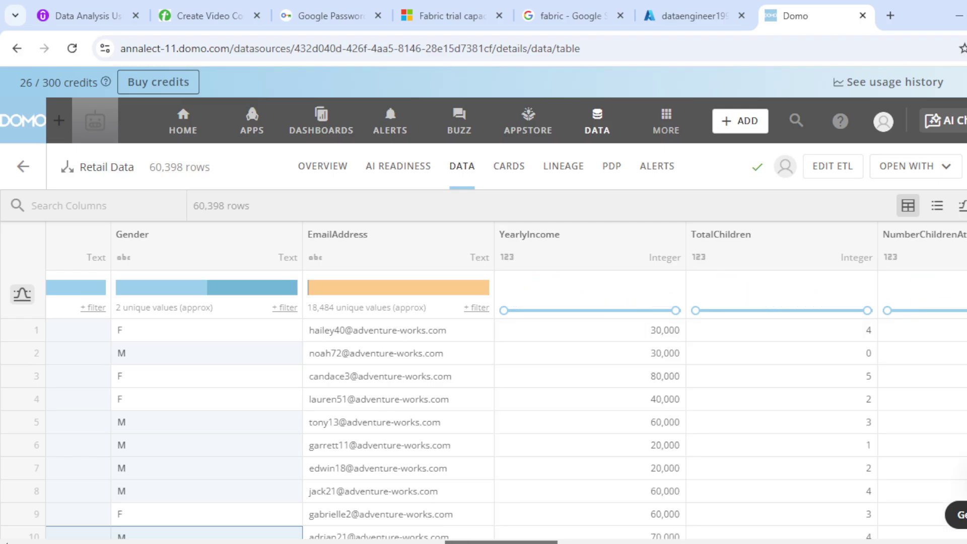
scroll(504, 383, "right", 3)
scroll(504, 383, "right", 5)
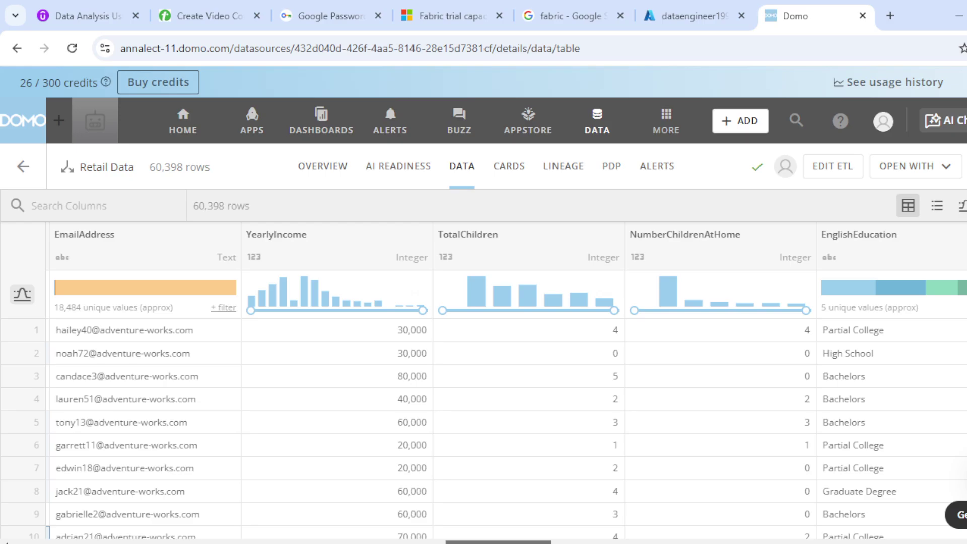
Step: Examine the education, occupation, cars owned, address, phone and first purchase date columns
scroll(503, 383, "right", 12)
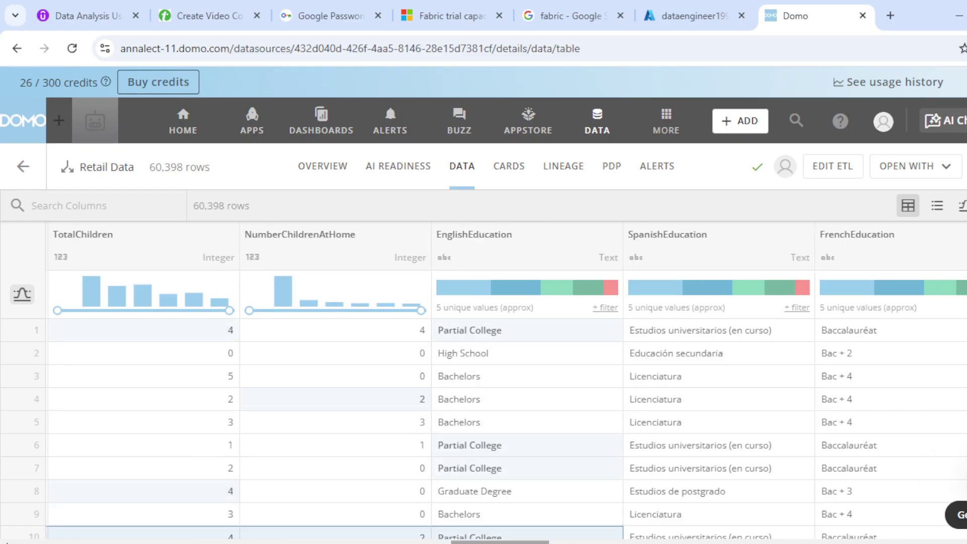
scroll(551, 529, "right", 9)
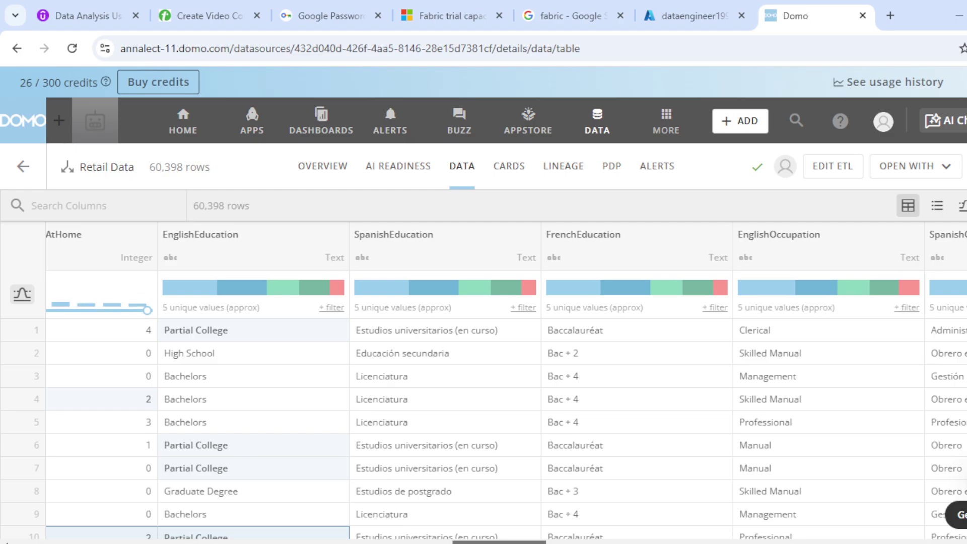
scroll(504, 383, "right", 9)
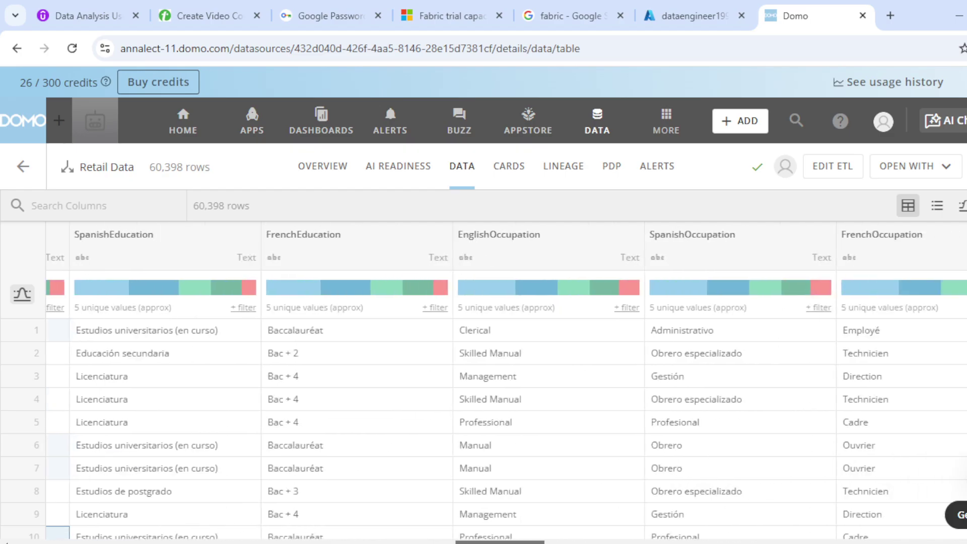
scroll(504, 383, "right", 20)
scroll(504, 383, "right", 6)
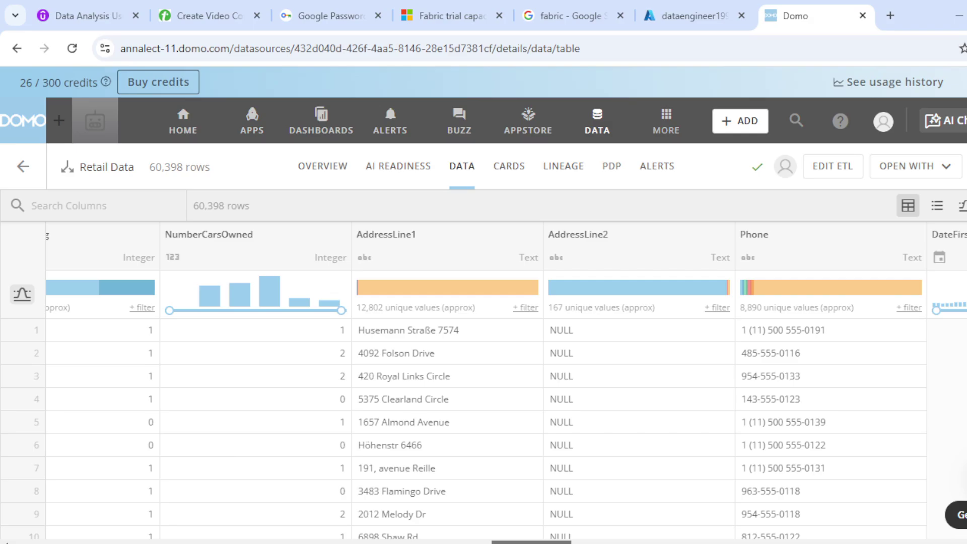
scroll(504, 383, "right", 7)
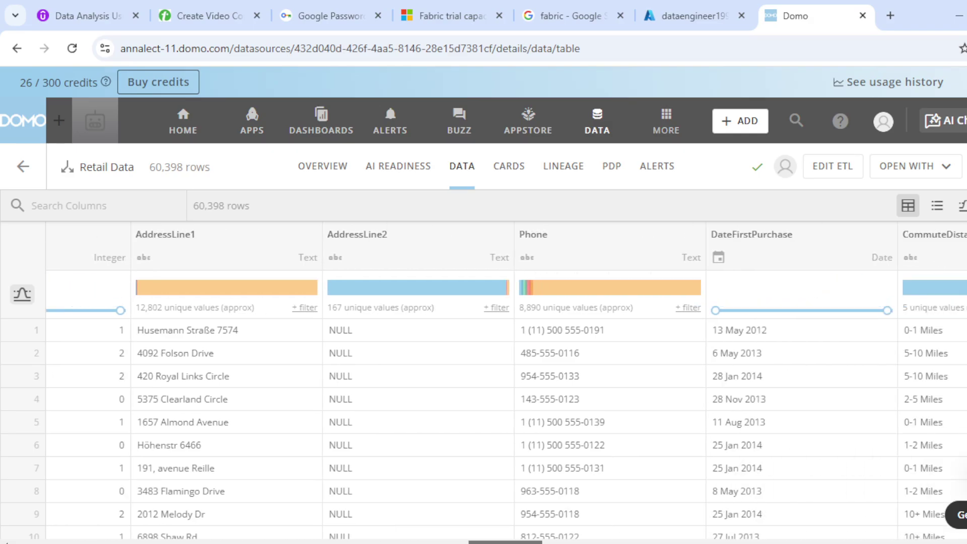
scroll(504, 383, "right", 9)
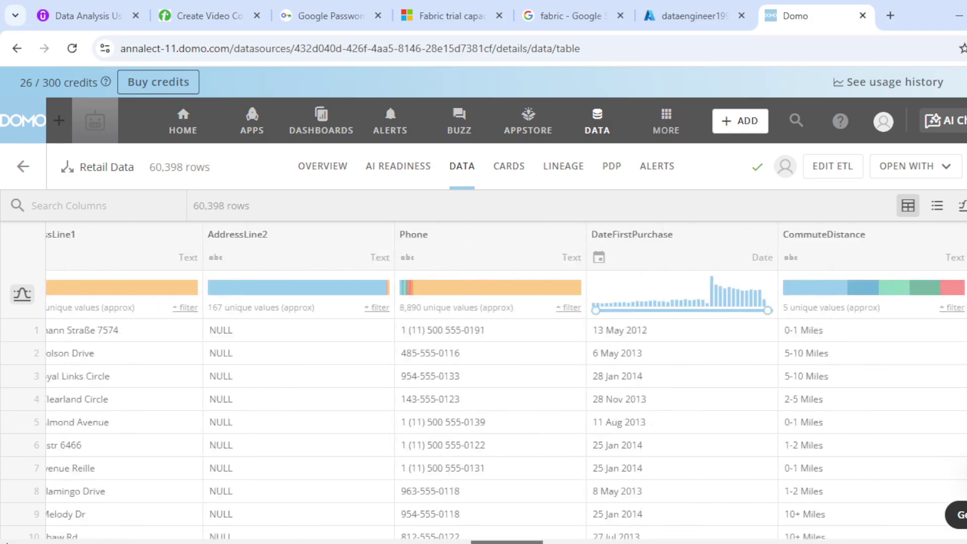
Step: Examine the product and sales order columns, including the order date keys, OrderQuantity, UnitPrice and ExtendedAmount
scroll(504, 383, "right", 14)
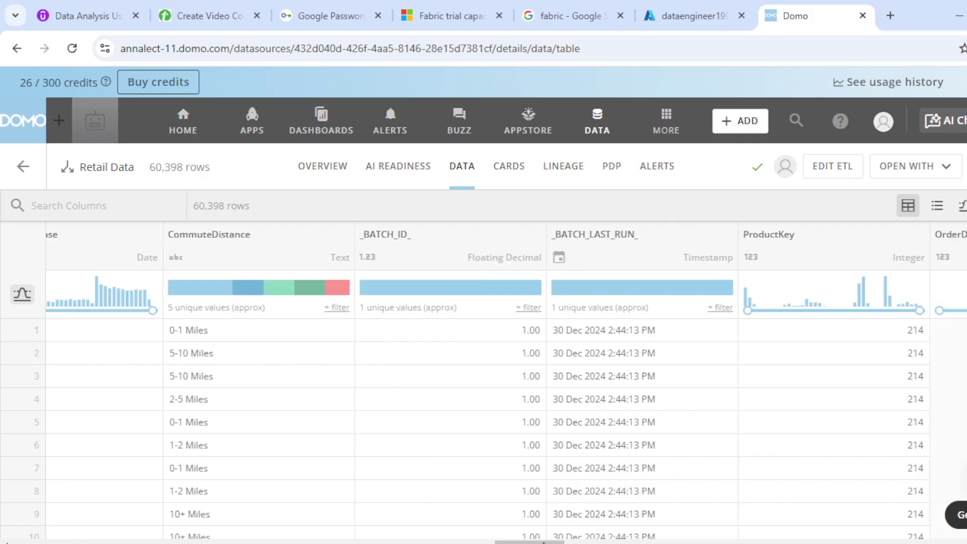
scroll(504, 383, "right", 20)
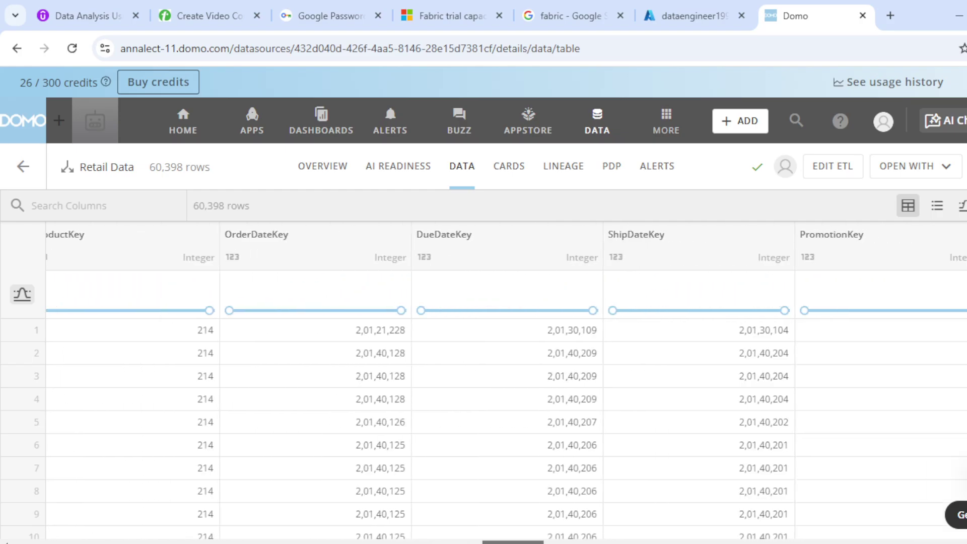
scroll(504, 383, "right", 16)
scroll(504, 383, "right", 16)
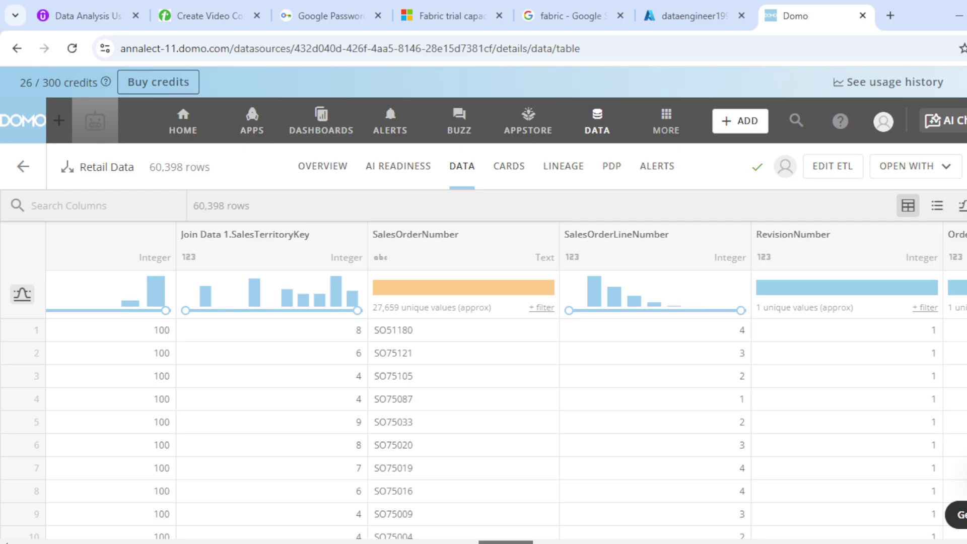
scroll(504, 383, "right", 7)
scroll(504, 382, "right", 9)
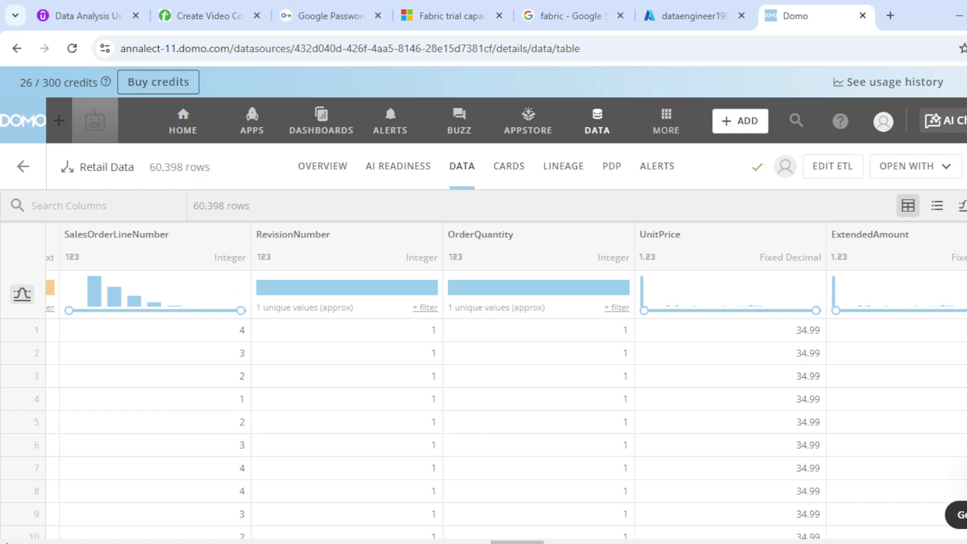
Step: Switch to the Domo presentation in PowerPoint and enclose the Final Price formula "sell price-discount+tax" in parentheses
left_click(718, 515)
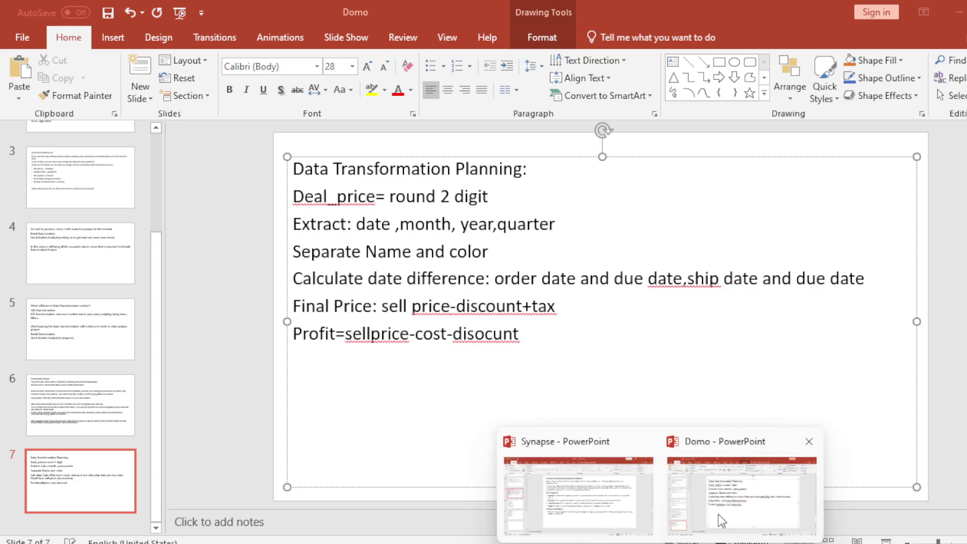
left_click(570, 305)
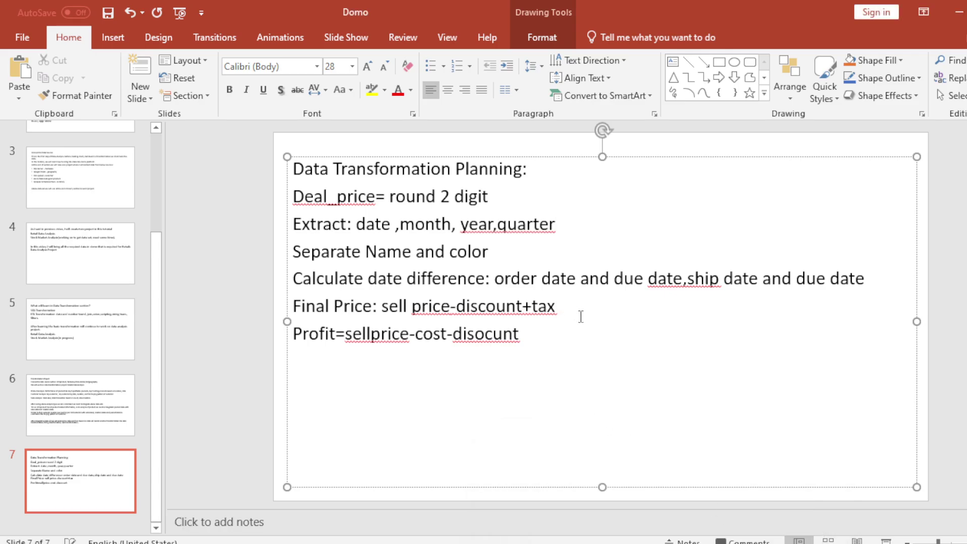
type(")")
key("Left")
key("Left")
key("Left")
key("Left")
key("Left")
key("Left")
key("Left")
key("Left")
key("Left")
key("Left")
key("Left")
key("Left")
key("Left")
key("Left")
key("Left")
key("Left")
key("Left")
key("Left")
key("Left")
key("Left")
key("Left")
type("(")
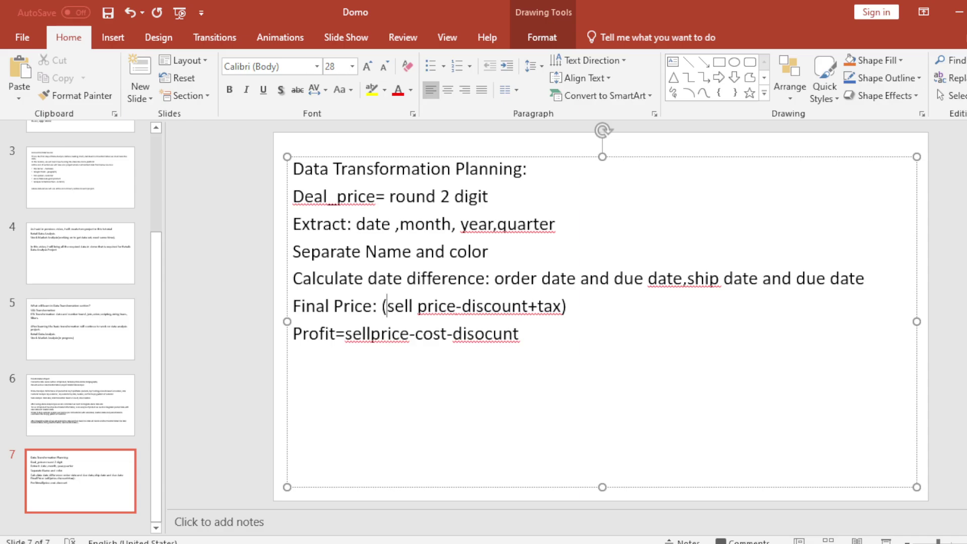
Step: Insert "orderquantity*" before the parenthesised Final Price formula on the planning slide
key("Left")
type("order")
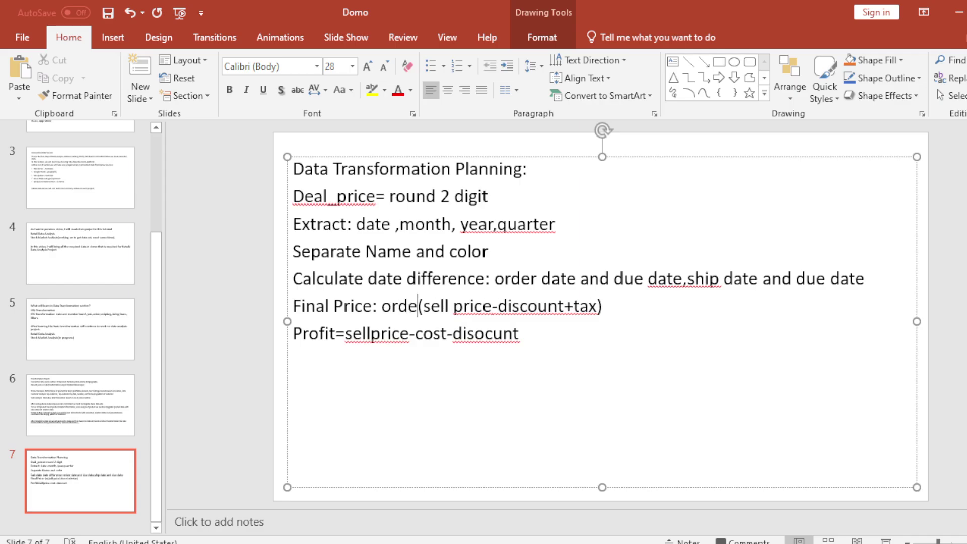
type("quantity")
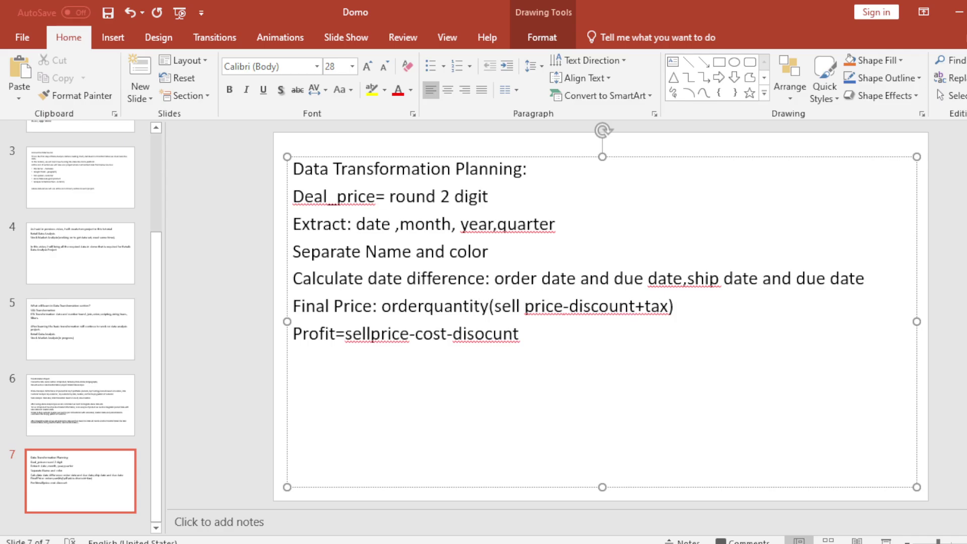
type("*")
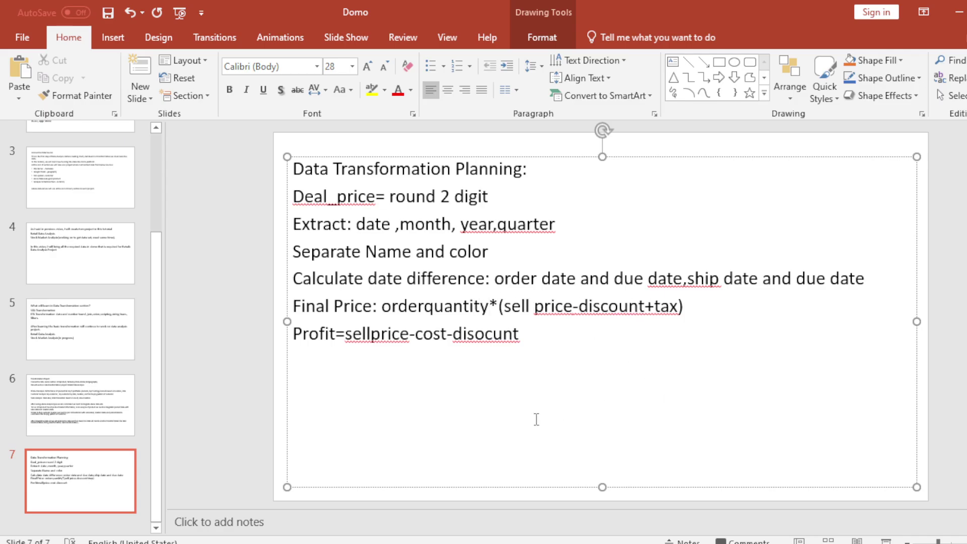
Step: Change the Profit formula on the planning slide to "(sellprice-cost-discount)*orderquantity", correcting the misspelled "discount"
left_click(347, 334)
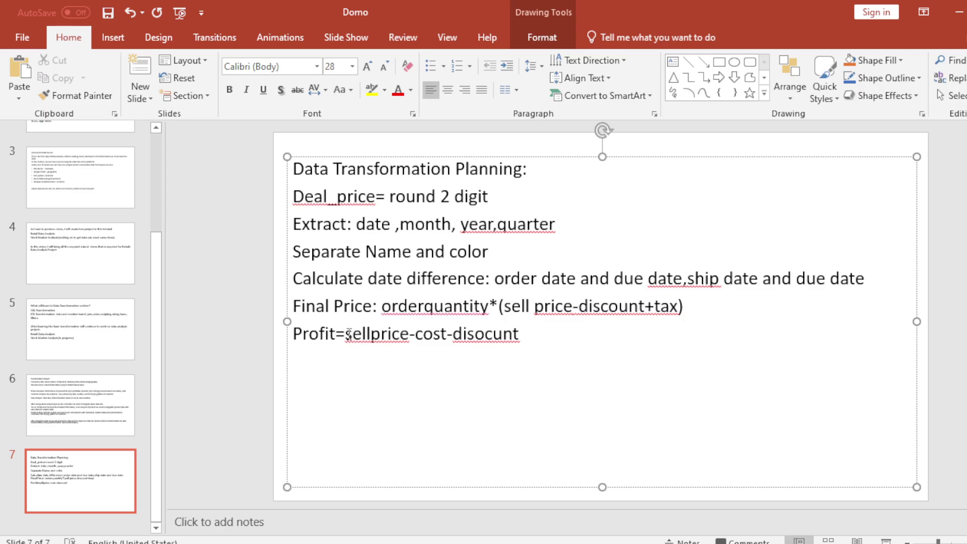
type("(")
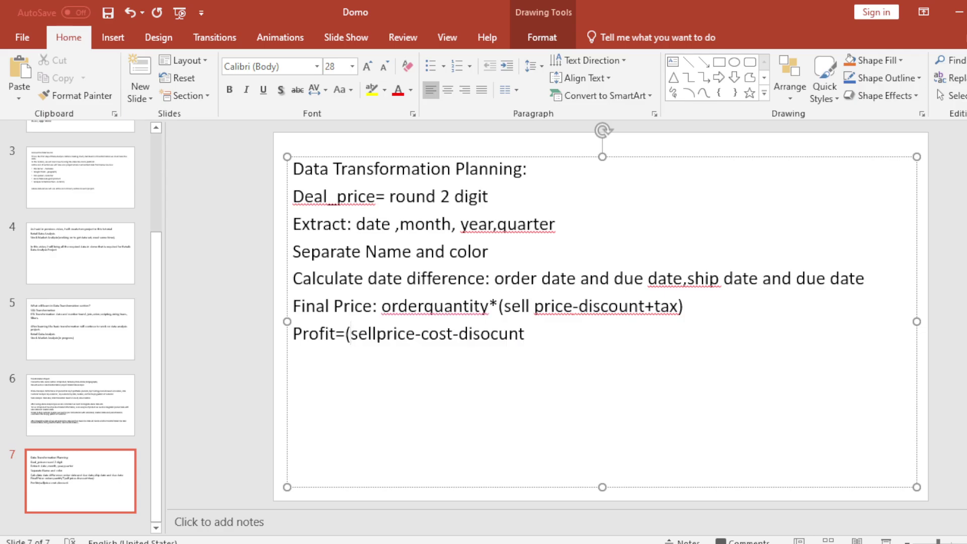
left_click(528, 335)
double_click(529, 338)
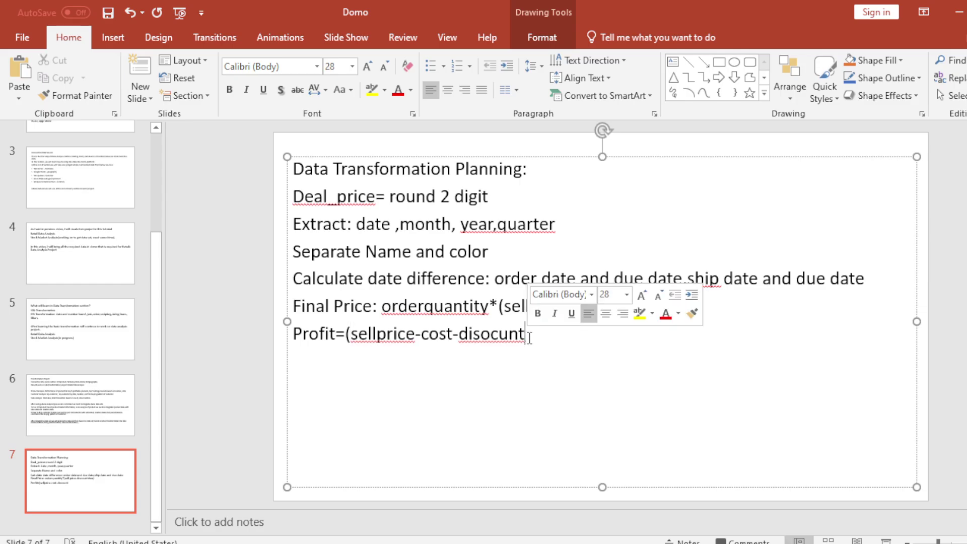
type("discount)*")
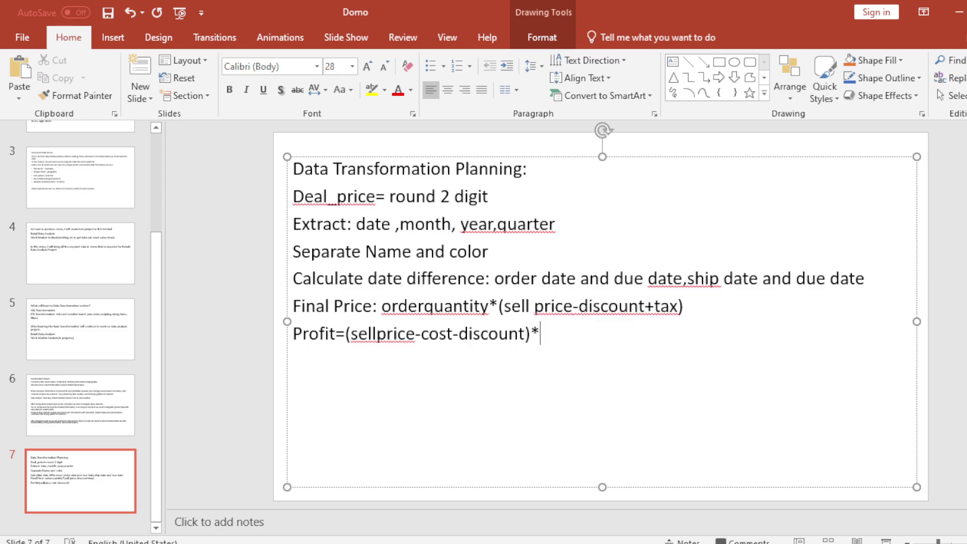
type("orderquantity")
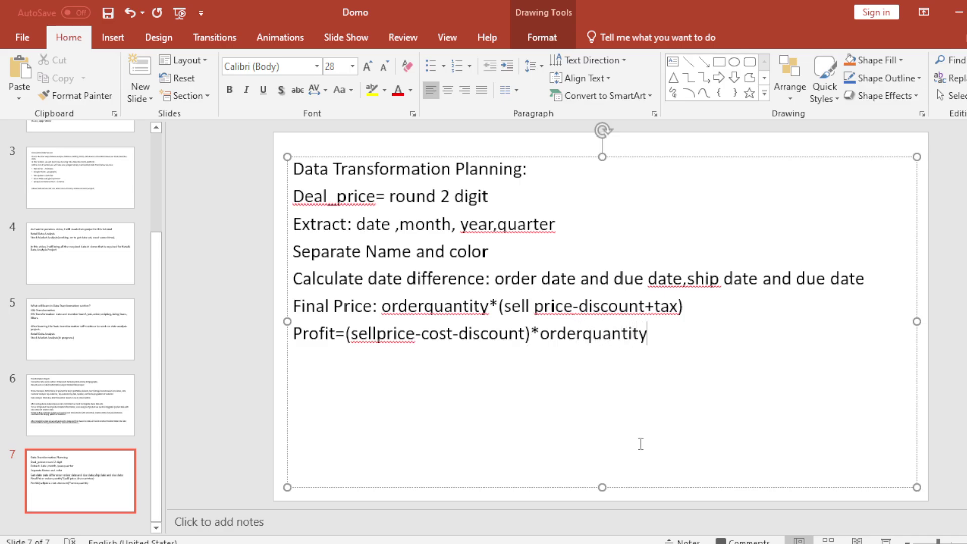
Step: Switch to the Retail Data dataset in Domo and examine the due and ship dates, product keys, measure codes, product names and StandardCost columns
left_click(587, 499)
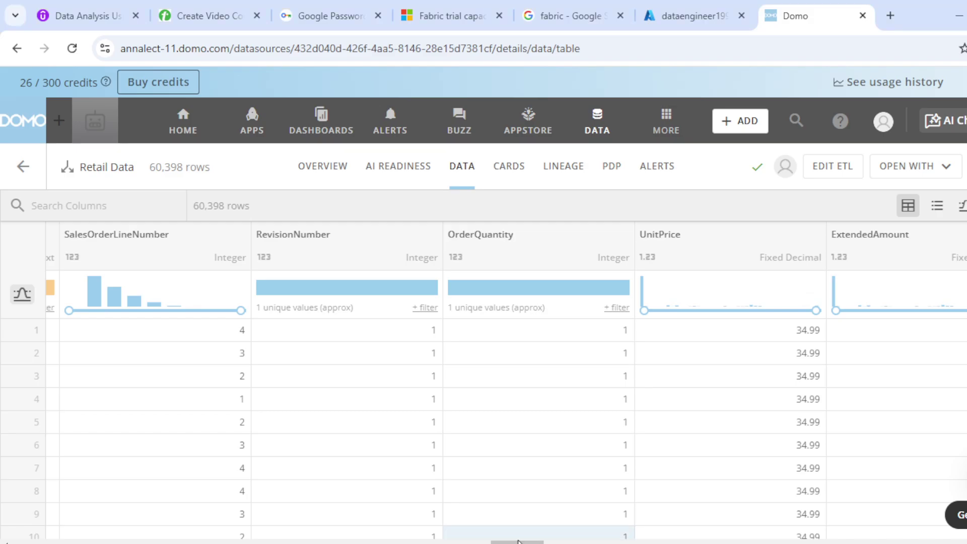
left_click_drag(518, 542, 655, 542)
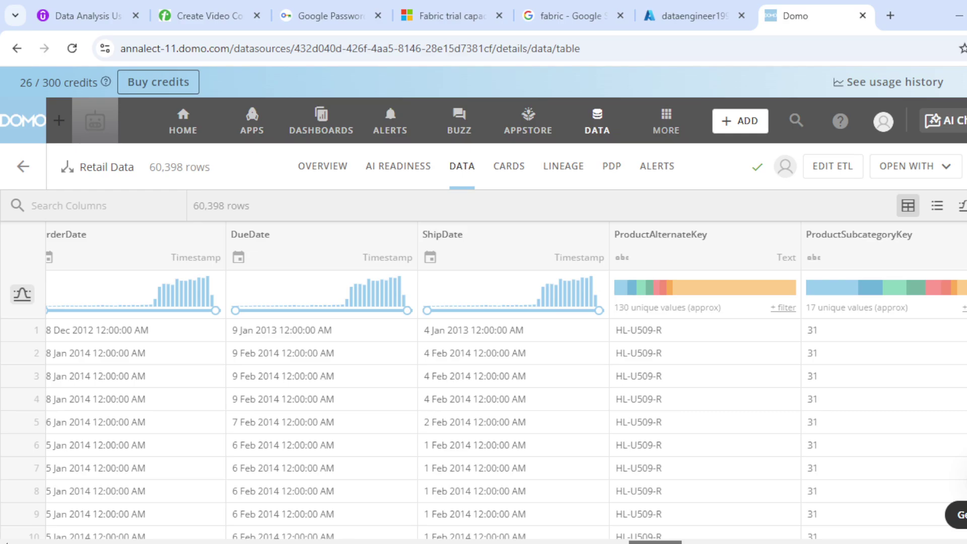
scroll(504, 383, "right", 3)
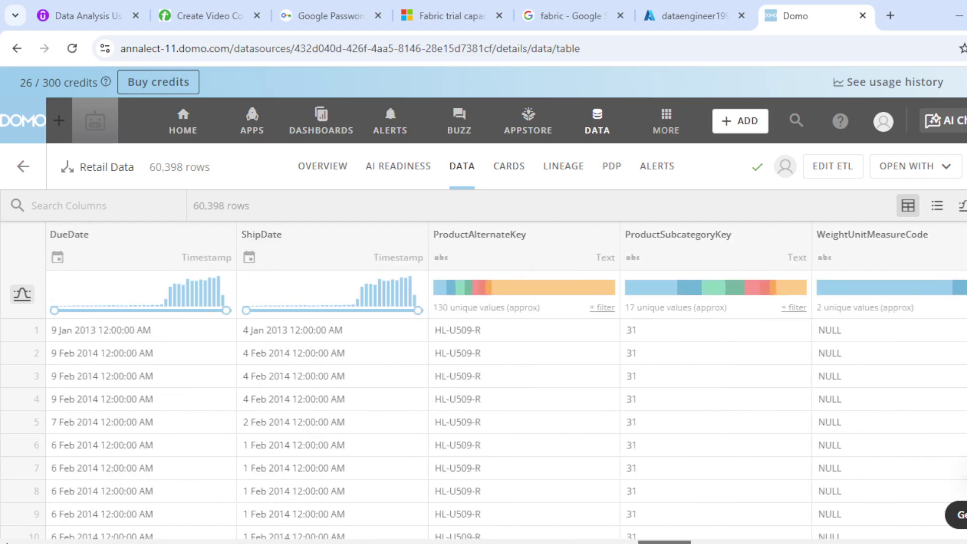
scroll(504, 383, "right", 3)
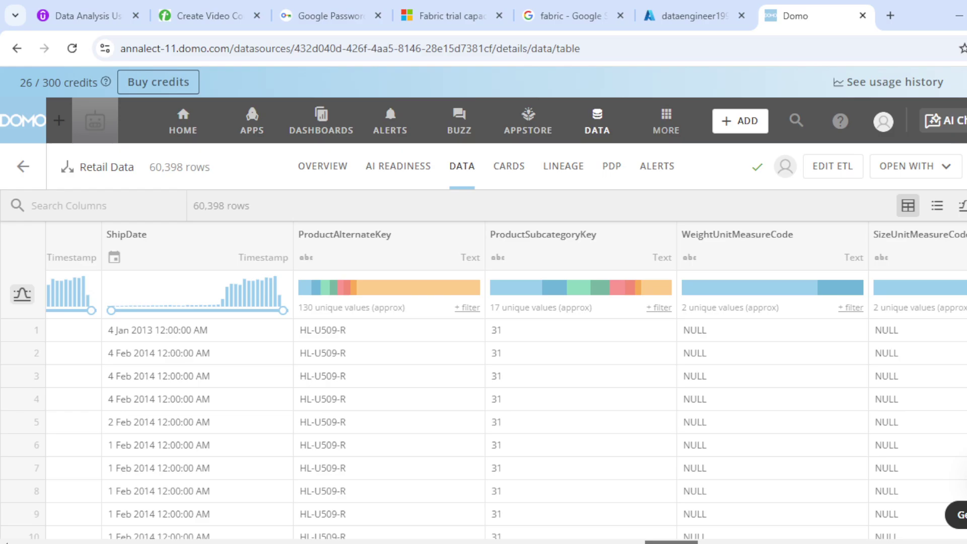
scroll(503, 383, "right", 10)
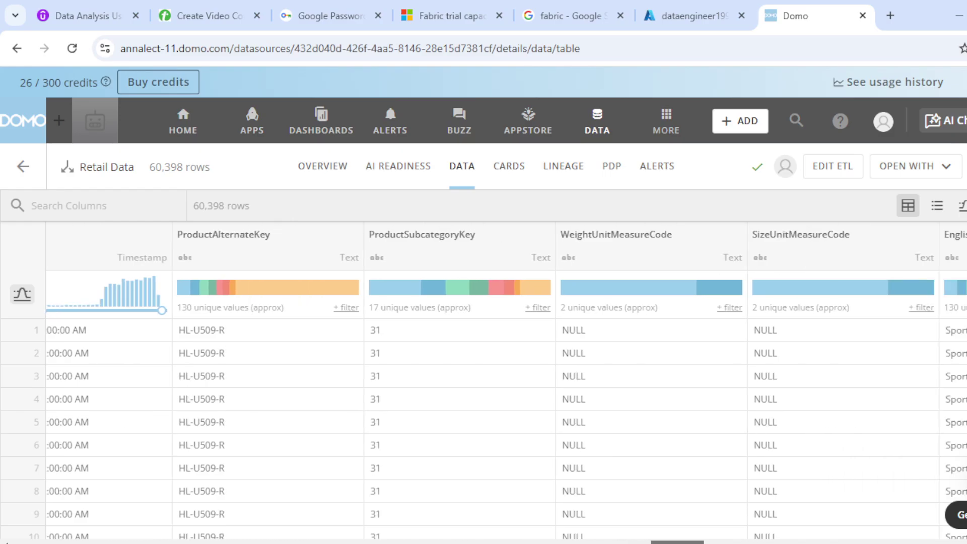
scroll(504, 383, "right", 1)
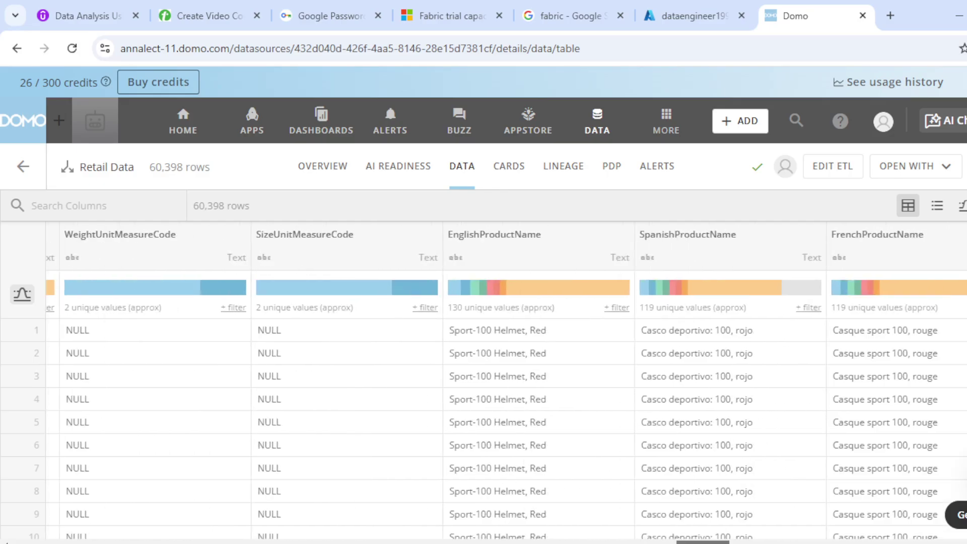
scroll(504, 383, "right", 10)
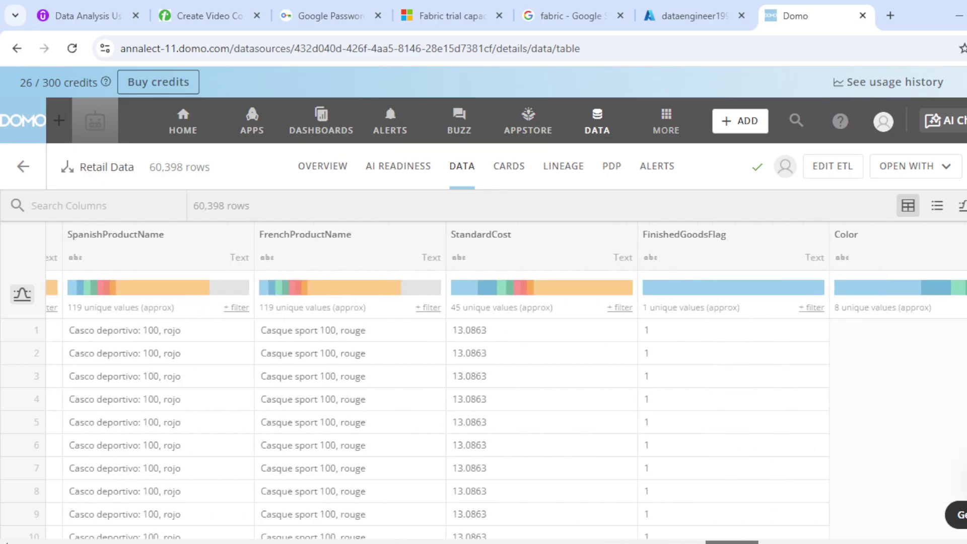